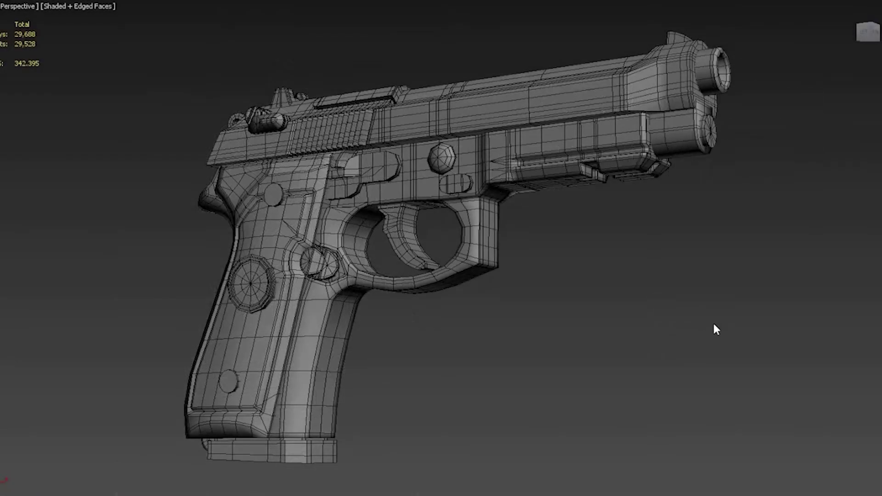
Hide the smoothed pistol's wire edges with F4 and orbit to inspect it from the rear.
{"action": "mouse_move", "coordinate": [713, 322]}
{"action": "middle_mouse_down", "text": "alt"}
{"action": "mouse_move", "coordinate": [716, 336]}
{"action": "mouse_move", "coordinate": [671, 345]}
{"action": "mouse_move", "coordinate": [614, 347]}
{"action": "mouse_move", "coordinate": [573, 325]}
{"action": "mouse_move", "coordinate": [583, 328]}
{"action": "middle_mouse_up", "text": "alt"}
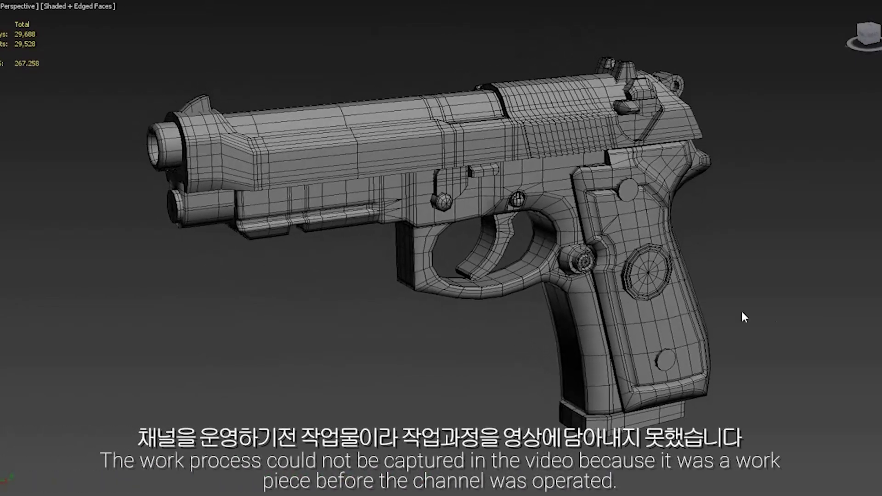
{"action": "left_click", "coordinate": [641, 224]}
{"action": "left_click", "coordinate": [827, 302]}
{"action": "left_click", "coordinate": [646, 235]}
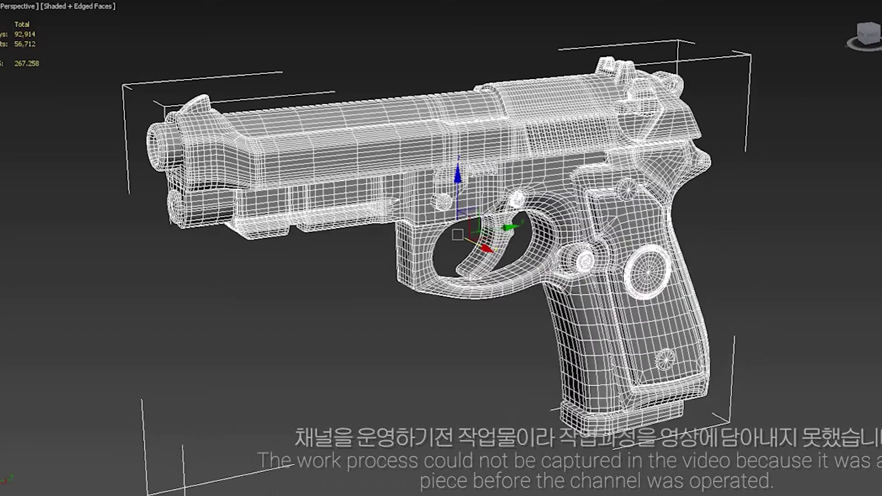
{"action": "key", "text": "F4"}
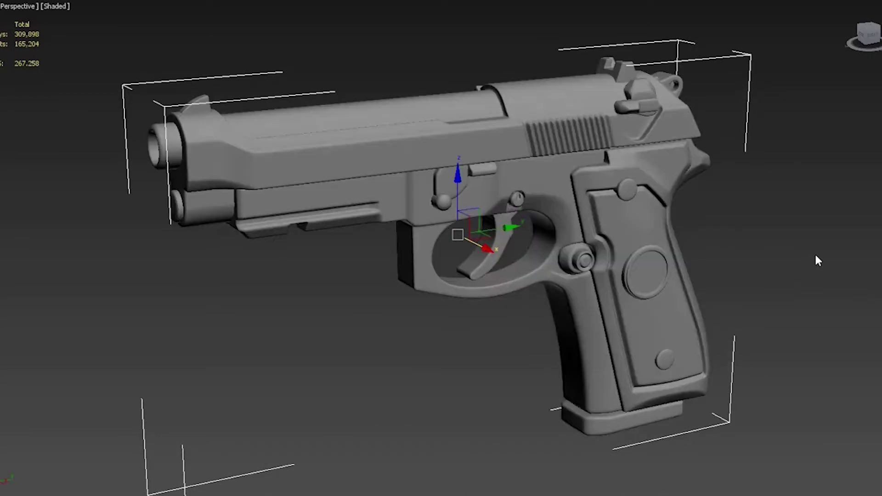
{"action": "mouse_move", "coordinate": [816, 256]}
{"action": "middle_mouse_down", "text": "alt"}
{"action": "mouse_move", "coordinate": [740, 257]}
{"action": "mouse_move", "coordinate": [764, 276]}
{"action": "mouse_move", "coordinate": [741, 237]}
{"action": "middle_mouse_up", "text": "alt"}
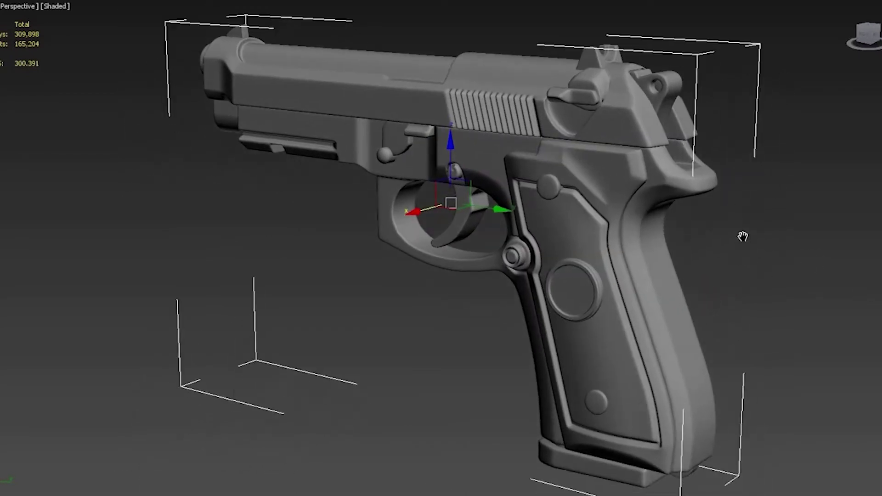
{"action": "left_click", "coordinate": [841, 303]}
{"action": "mouse_move", "coordinate": [843, 290]}
{"action": "middle_mouse_down", "text": "alt"}
{"action": "mouse_move", "coordinate": [827, 288]}
{"action": "mouse_move", "coordinate": [821, 323]}
{"action": "mouse_move", "coordinate": [691, 282]}
{"action": "mouse_move", "coordinate": [701, 271]}
{"action": "mouse_move", "coordinate": [612, 261]}
{"action": "mouse_move", "coordinate": [672, 275]}
{"action": "mouse_move", "coordinate": [660, 288]}
{"action": "mouse_move", "coordinate": [669, 314]}
{"action": "mouse_move", "coordinate": [711, 329]}
{"action": "middle_mouse_up", "text": "alt"}
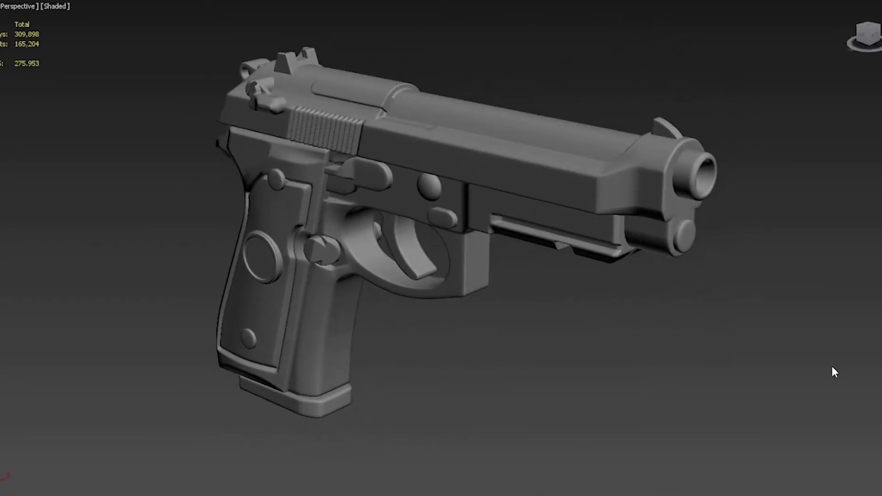
{"action": "key", "text": "F4"}
{"action": "key", "text": "F4"}
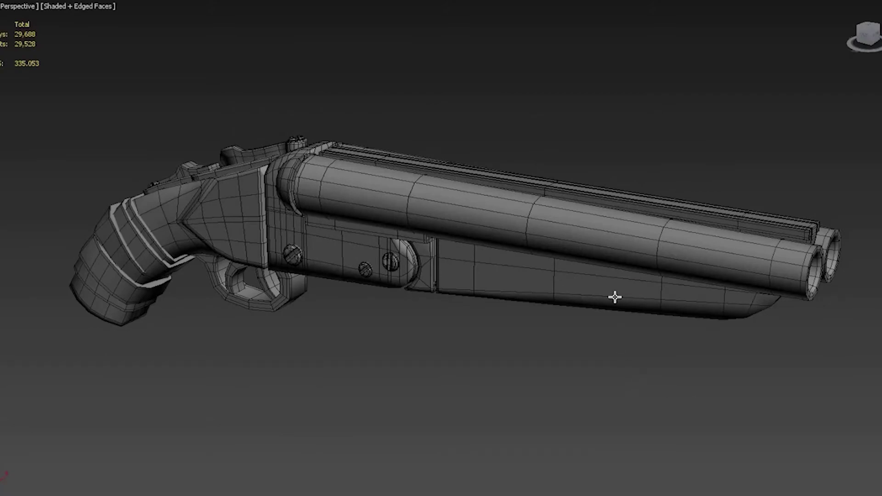
Smooth the selected double-barrel shotgun two levels into a dense mesh.
{"action": "mouse_move", "coordinate": [727, 385]}
{"action": "middle_mouse_down", "text": "alt"}
{"action": "mouse_move", "coordinate": [679, 396]}
{"action": "mouse_move", "coordinate": [579, 390]}
{"action": "middle_mouse_up", "text": "alt"}
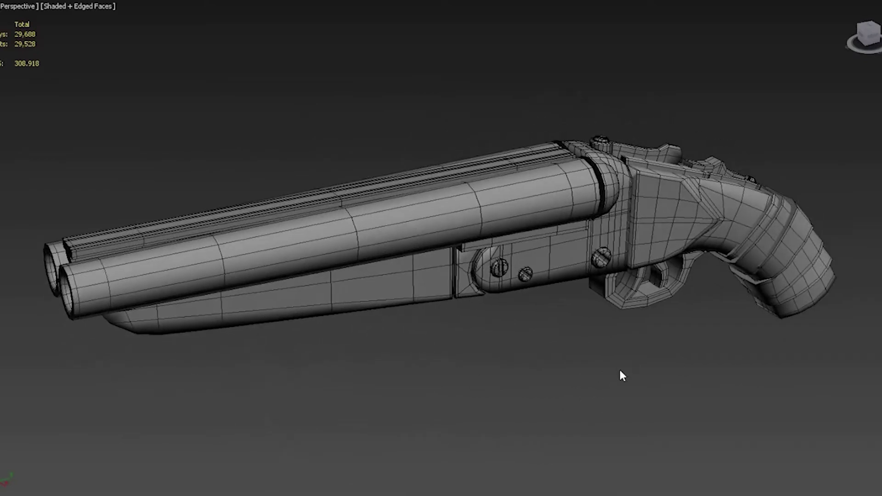
{"action": "mouse_move", "coordinate": [679, 386]}
{"action": "middle_mouse_down", "text": "alt"}
{"action": "mouse_move", "coordinate": [715, 364]}
{"action": "mouse_move", "coordinate": [710, 310]}
{"action": "mouse_move", "coordinate": [647, 357]}
{"action": "middle_mouse_up", "text": "alt"}
{"action": "scroll", "coordinate": [611, 385], "scroll_direction": "up", "scroll_amount": 5}
{"action": "scroll", "coordinate": [611, 385], "scroll_direction": "down", "scroll_amount": 4}
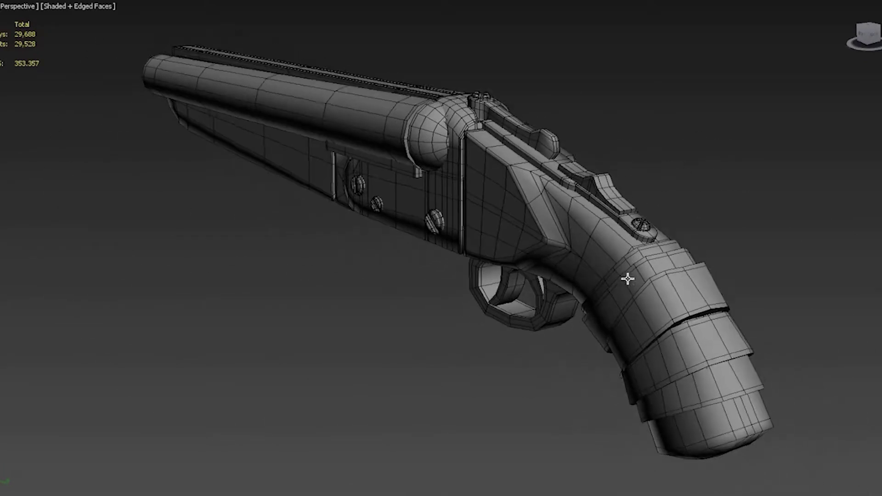
{"action": "left_click", "coordinate": [540, 227]}
{"action": "key", "text": "ctrl+q"}
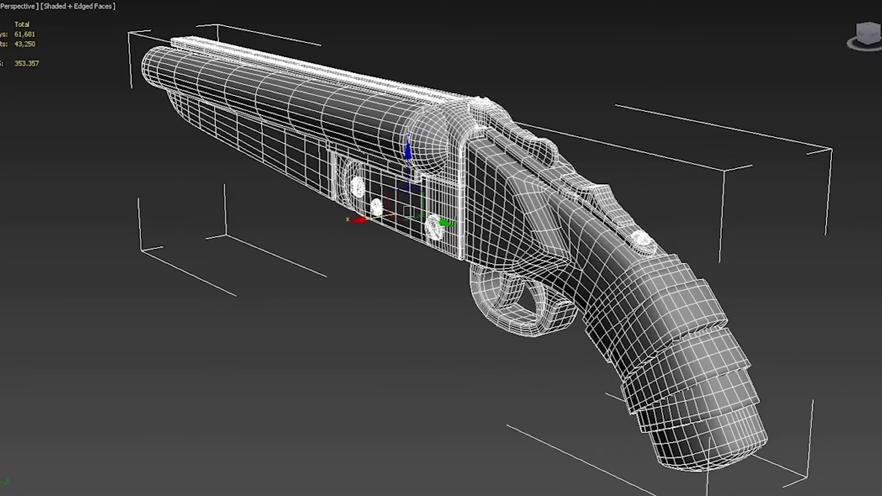
{"action": "key", "text": "F4"}
{"action": "left_click", "coordinate": [818, 282]}
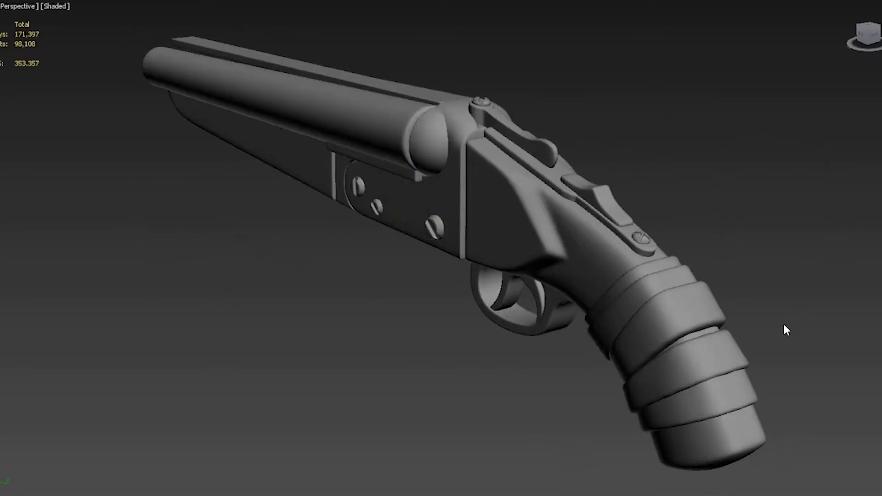
Orbit the smoothed shotgun until its twin muzzles face the viewer, briefly checking its wire edges.
{"action": "mouse_move", "coordinate": [801, 318]}
{"action": "middle_mouse_down", "text": "alt"}
{"action": "mouse_move", "coordinate": [717, 321]}
{"action": "mouse_move", "coordinate": [671, 284]}
{"action": "mouse_move", "coordinate": [718, 246]}
{"action": "mouse_move", "coordinate": [732, 286]}
{"action": "middle_mouse_up", "text": "alt"}
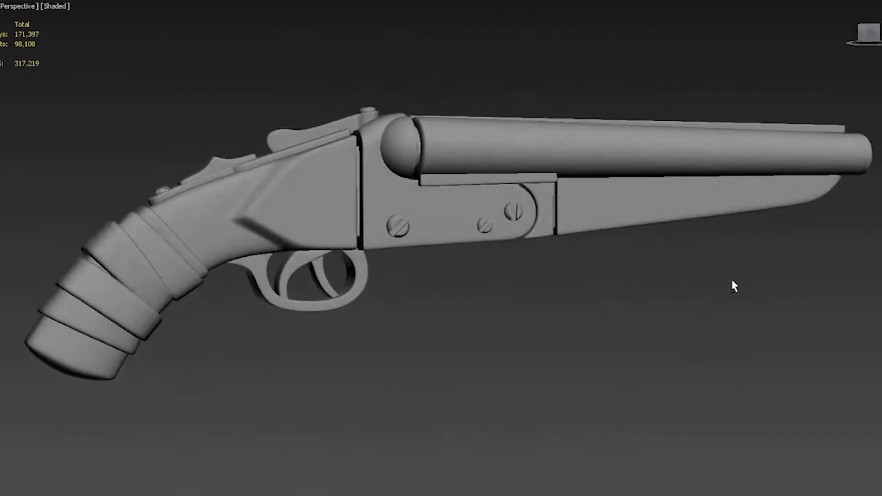
{"action": "scroll", "coordinate": [695, 221], "scroll_direction": "up", "scroll_amount": 3}
{"action": "scroll", "coordinate": [695, 221], "scroll_direction": "down", "scroll_amount": 3}
{"action": "mouse_move", "coordinate": [682, 295]}
{"action": "middle_mouse_down", "text": "alt"}
{"action": "mouse_move", "coordinate": [702, 305]}
{"action": "mouse_move", "coordinate": [646, 305]}
{"action": "mouse_move", "coordinate": [619, 276]}
{"action": "mouse_move", "coordinate": [622, 335]}
{"action": "middle_mouse_up", "text": "alt"}
{"action": "key", "text": "F4"}
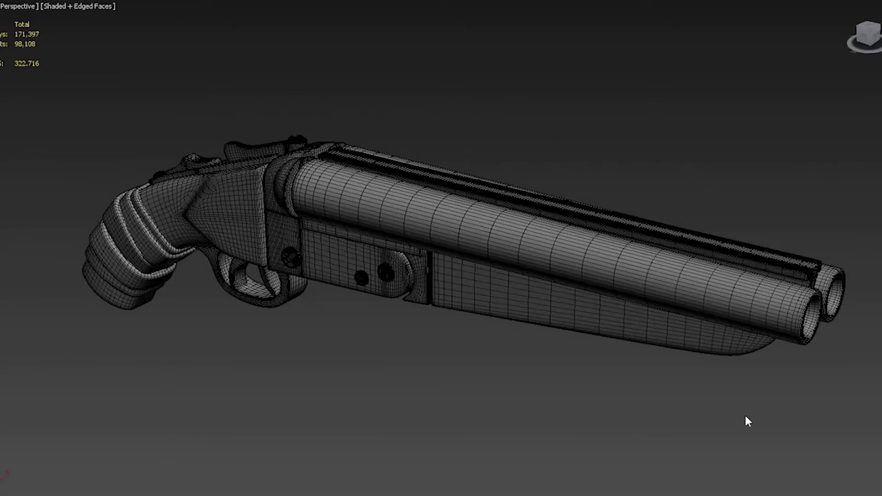
{"action": "key", "text": "F4"}
{"action": "mouse_move", "coordinate": [718, 404]}
{"action": "middle_mouse_down", "text": "alt"}
{"action": "mouse_move", "coordinate": [690, 416]}
{"action": "mouse_move", "coordinate": [695, 432]}
{"action": "mouse_move", "coordinate": [583, 394]}
{"action": "mouse_move", "coordinate": [642, 391]}
{"action": "middle_mouse_up", "text": "alt"}
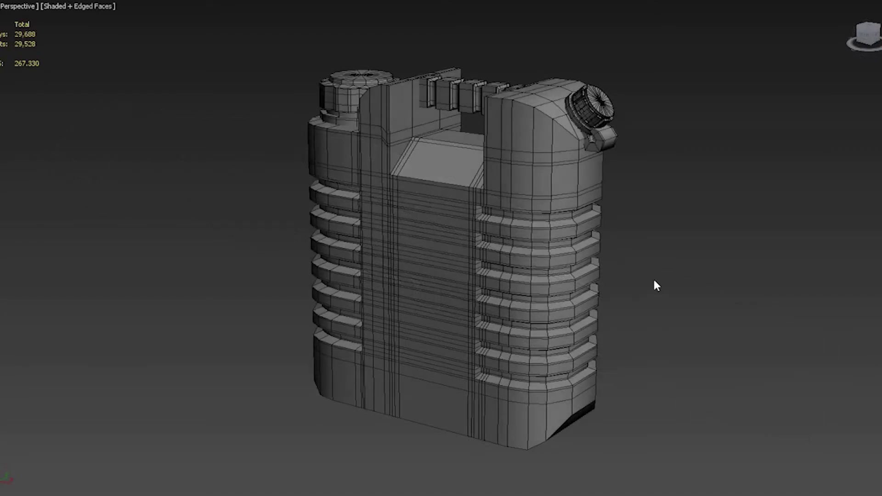
Add a vertical edge loop down the middle of the jerry can.
{"action": "mouse_move", "coordinate": [685, 286]}
{"action": "middle_mouse_down", "text": "alt"}
{"action": "mouse_move", "coordinate": [664, 298]}
{"action": "mouse_move", "coordinate": [542, 274]}
{"action": "mouse_move", "coordinate": [461, 272]}
{"action": "middle_mouse_up", "text": "alt"}
{"action": "left_click", "coordinate": [664, 297]}
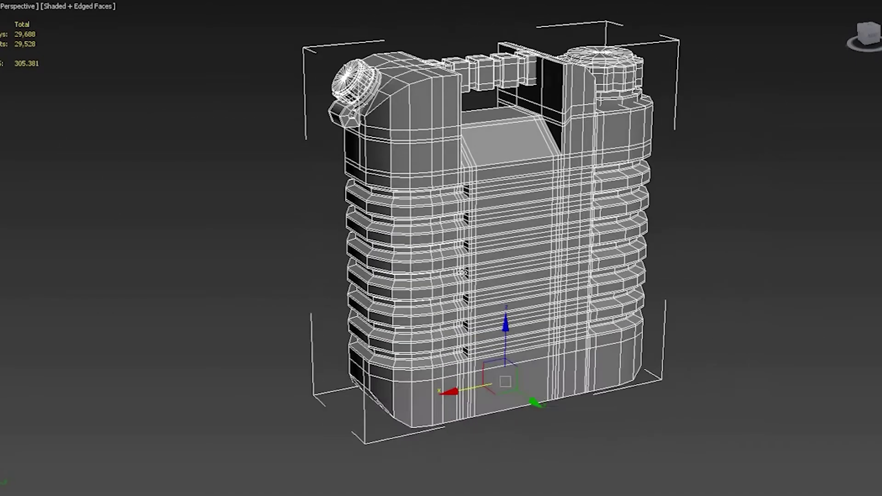
{"action": "left_click", "coordinate": [652, 277]}
{"action": "mouse_move", "coordinate": [694, 256]}
{"action": "middle_mouse_down", "text": "alt"}
{"action": "mouse_move", "coordinate": [666, 269]}
{"action": "mouse_move", "coordinate": [675, 278]}
{"action": "middle_mouse_up", "text": "alt"}
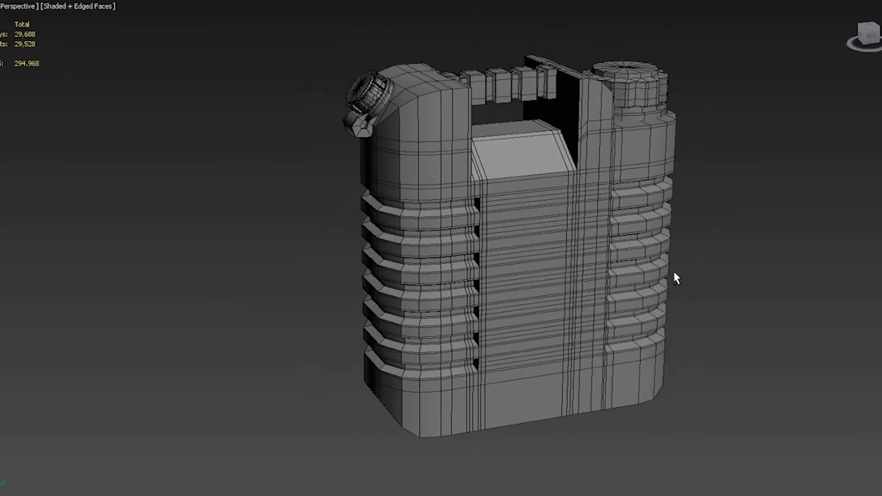
{"action": "left_click", "coordinate": [600, 259]}
{"action": "middle_click_drag", "start_coordinate": [600, 259], "coordinate": [510, 410], "text": "alt"}
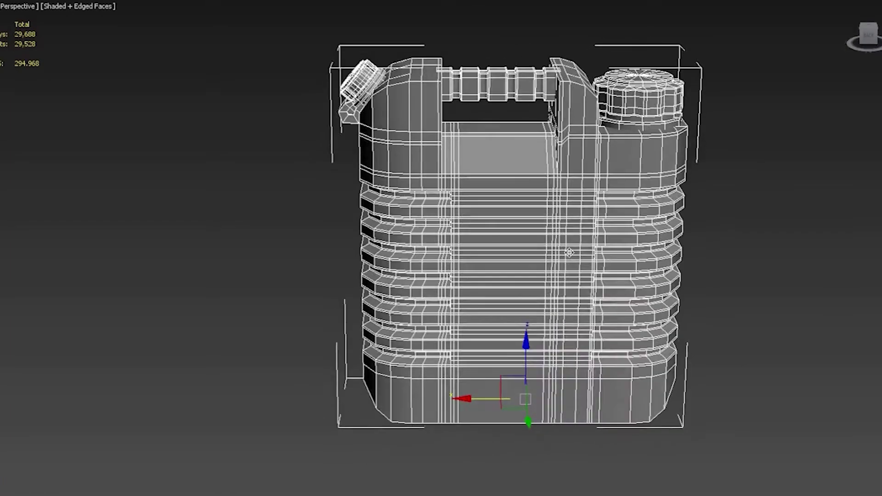
{"action": "key", "text": "F3"}
{"action": "left_click", "coordinate": [511, 125]}
{"action": "key", "text": "F3"}
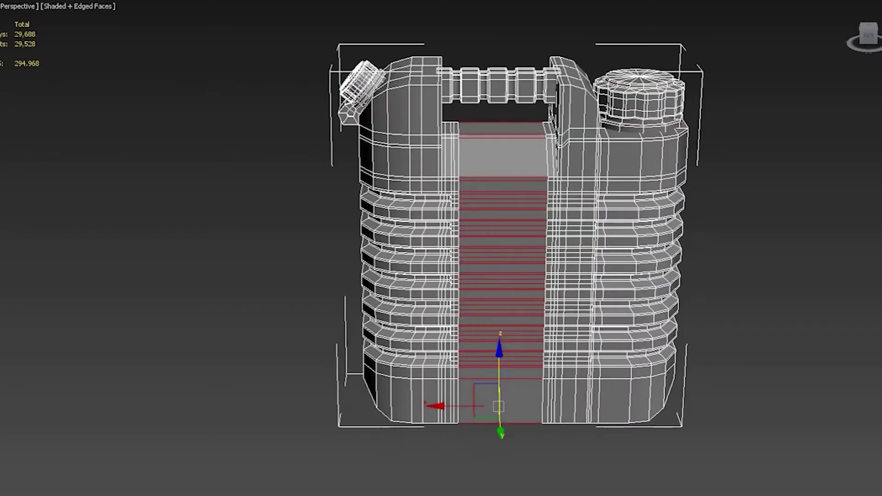
{"action": "key", "text": "ctrl+shift+e"}
Smooth the jerry can into a denser mesh and hide its wire edges.
{"action": "left_click", "coordinate": [772, 206]}
{"action": "left_click", "coordinate": [595, 148]}
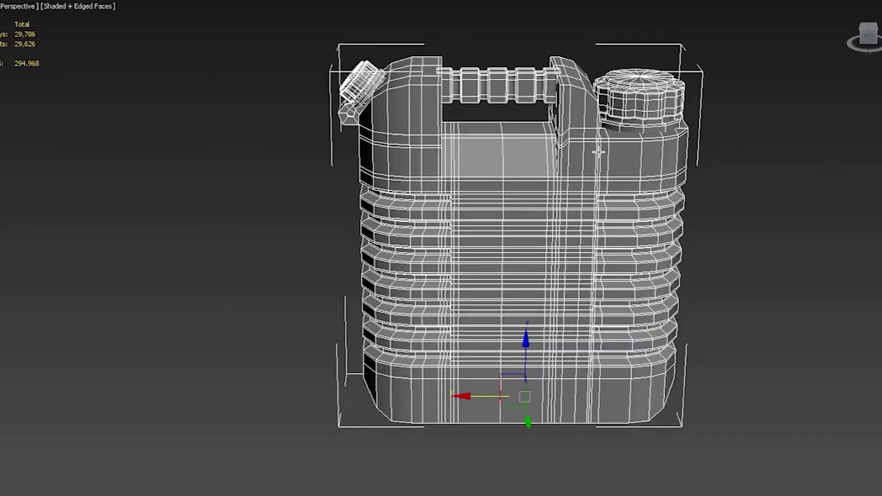
{"action": "middle_click_drag", "start_coordinate": [594, 148], "coordinate": [520, 211], "text": "alt"}
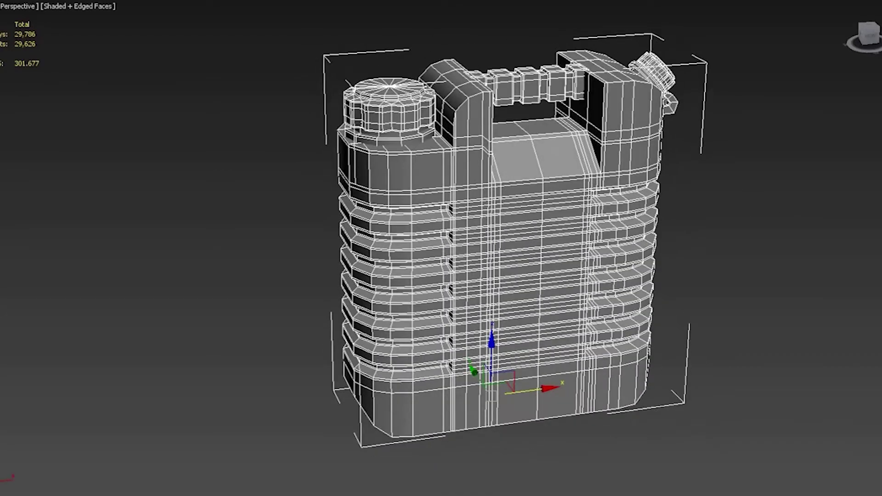
{"action": "key", "text": "ctrl+q"}
{"action": "key", "text": "ctrl+q"}
{"action": "left_click", "coordinate": [802, 233]}
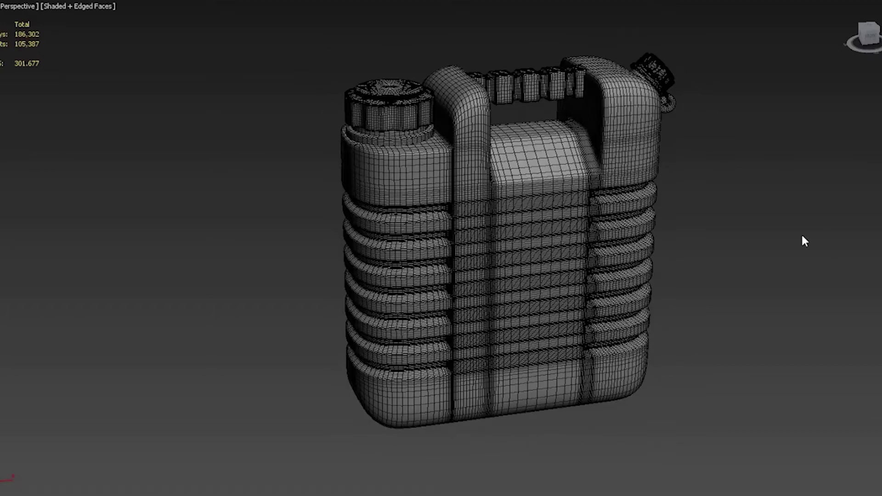
{"action": "key", "text": "F4"}
Orbit the finished canister, briefly showing and then hiding its wireframe edges.
{"action": "left_click", "coordinate": [605, 303]}
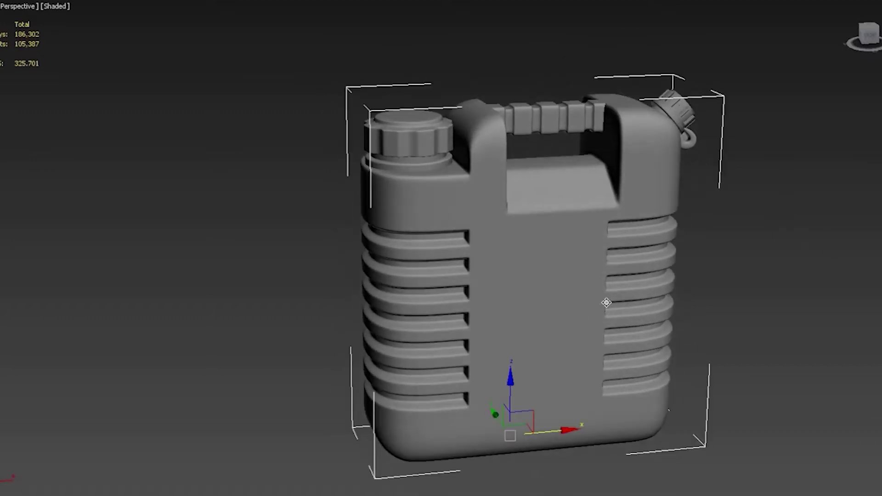
{"action": "mouse_move", "coordinate": [605, 303]}
{"action": "middle_mouse_down", "text": "alt"}
{"action": "mouse_move", "coordinate": [744, 281]}
{"action": "mouse_move", "coordinate": [725, 271]}
{"action": "mouse_move", "coordinate": [547, 272]}
{"action": "mouse_move", "coordinate": [590, 236]}
{"action": "mouse_move", "coordinate": [578, 268]}
{"action": "middle_mouse_up", "text": "alt"}
{"action": "left_click", "coordinate": [773, 272]}
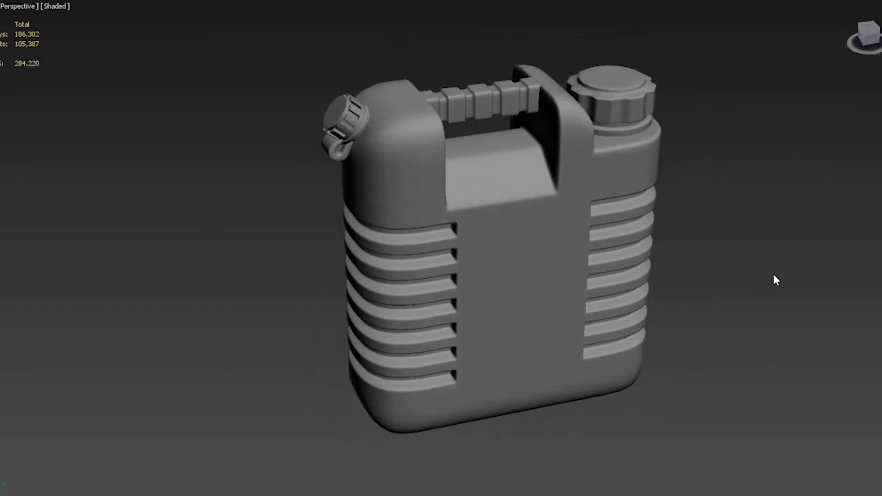
{"action": "middle_click_drag", "start_coordinate": [773, 272], "coordinate": [767, 281], "text": "alt"}
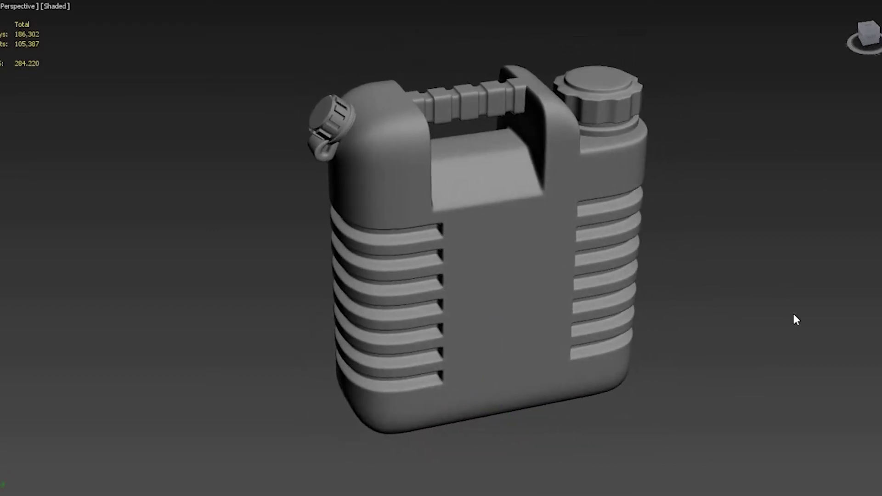
{"action": "key", "text": "F4"}
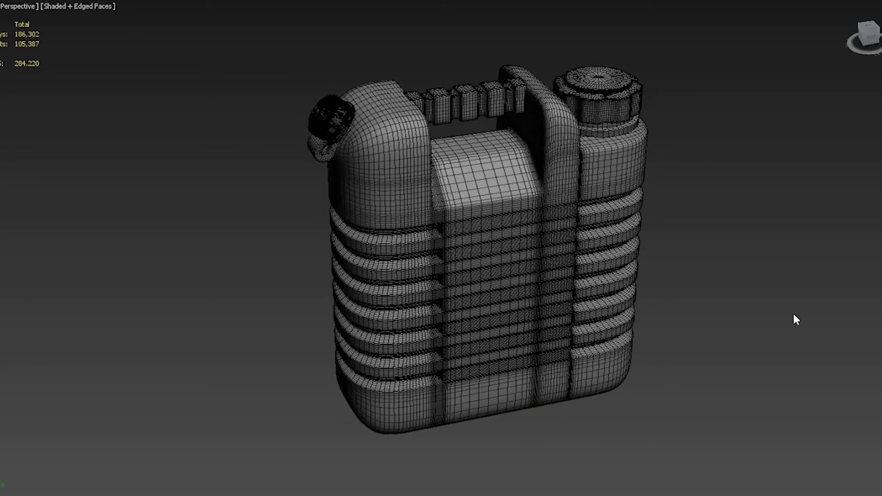
{"action": "key", "text": "F4"}
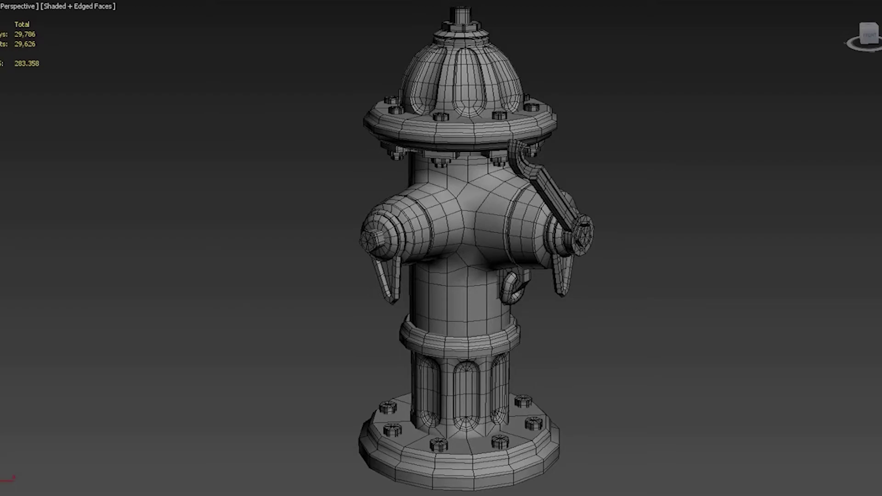
Lift the hydrant's top cap off the body, then undo it back into place.
{"action": "mouse_move", "coordinate": [623, 268]}
{"action": "middle_mouse_down", "text": "alt"}
{"action": "mouse_move", "coordinate": [629, 256]}
{"action": "mouse_move", "coordinate": [518, 242]}
{"action": "middle_mouse_up", "text": "alt"}
{"action": "left_click", "coordinate": [514, 242]}
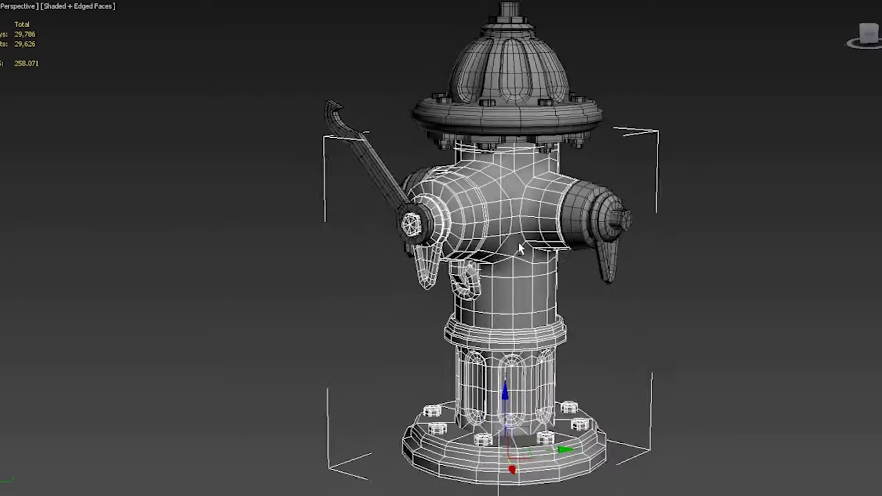
{"action": "left_click", "coordinate": [486, 89]}
{"action": "scroll", "coordinate": [486, 88], "scroll_direction": "up", "scroll_amount": 3}
{"action": "scroll", "coordinate": [486, 89], "scroll_direction": "up", "scroll_amount": 5}
{"action": "scroll", "coordinate": [504, 189], "scroll_direction": "down", "scroll_amount": 2}
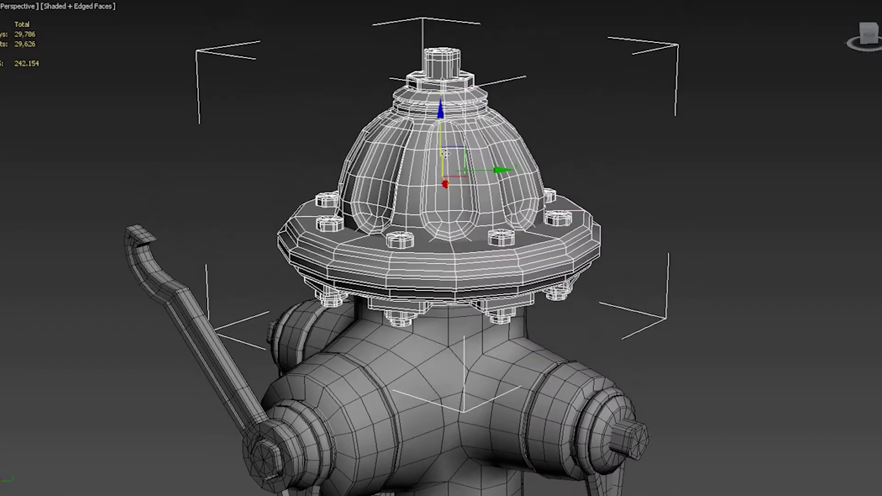
{"action": "left_click_drag", "start_coordinate": [441, 119], "coordinate": [441, 60]}
{"action": "middle_click_drag", "start_coordinate": [482, 198], "coordinate": [583, 207], "text": "alt"}
{"action": "key", "text": "ctrl+z"}
Slide the right nozzle cap off the nozzle, then undo it back on.
{"action": "scroll", "coordinate": [673, 271], "scroll_direction": "down", "scroll_amount": 2}
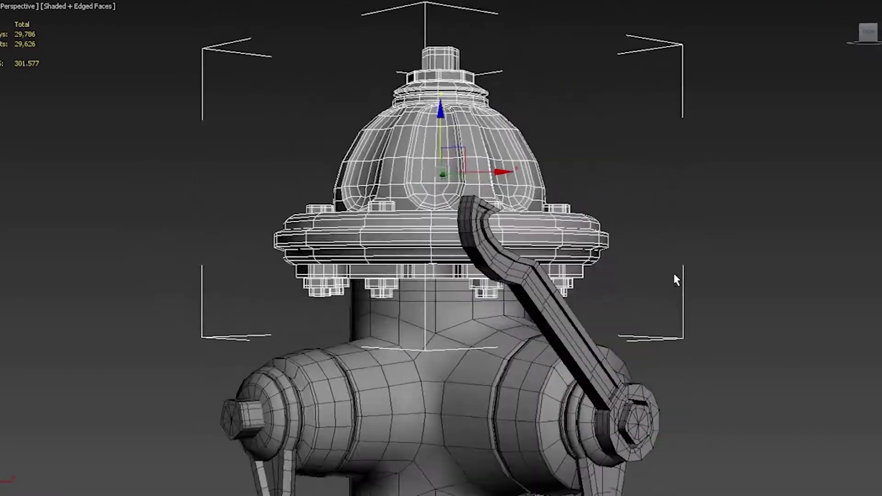
{"action": "middle_click_drag", "start_coordinate": [672, 271], "coordinate": [597, 386], "text": "alt"}
{"action": "left_click", "coordinate": [598, 388]}
{"action": "scroll", "coordinate": [598, 388], "scroll_direction": "up", "scroll_amount": 2}
{"action": "scroll", "coordinate": [598, 388], "scroll_direction": "up", "scroll_amount": 2}
{"action": "left_click_drag", "start_coordinate": [667, 338], "coordinate": [728, 326]}
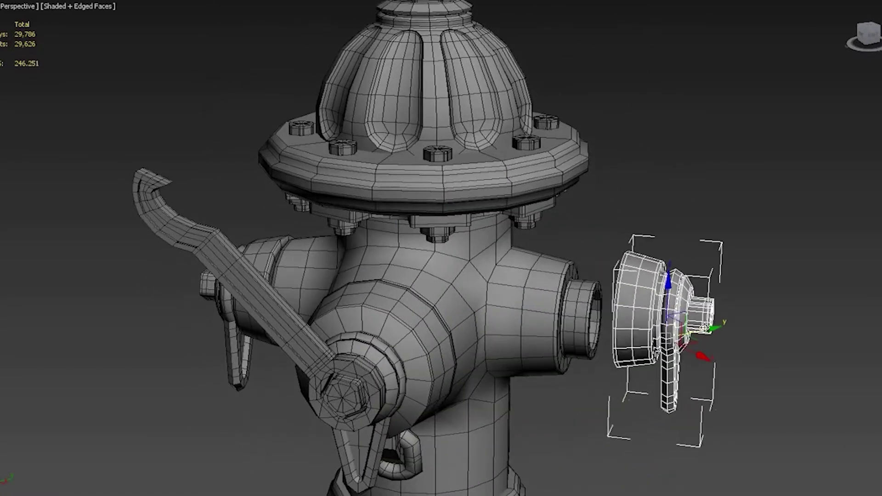
{"action": "middle_click_drag", "start_coordinate": [705, 341], "coordinate": [643, 341], "text": "alt"}
{"action": "key", "text": "ctrl+z"}
Select all hydrant parts, switch to plain shading without edges, and orbit to inspect it.
{"action": "mouse_move", "coordinate": [536, 335]}
{"action": "middle_mouse_down", "text": "alt"}
{"action": "mouse_move", "coordinate": [541, 315]}
{"action": "mouse_move", "coordinate": [530, 325]}
{"action": "middle_mouse_up", "text": "alt"}
{"action": "left_click", "coordinate": [486, 303]}
{"action": "scroll", "coordinate": [486, 303], "scroll_direction": "down", "scroll_amount": 2}
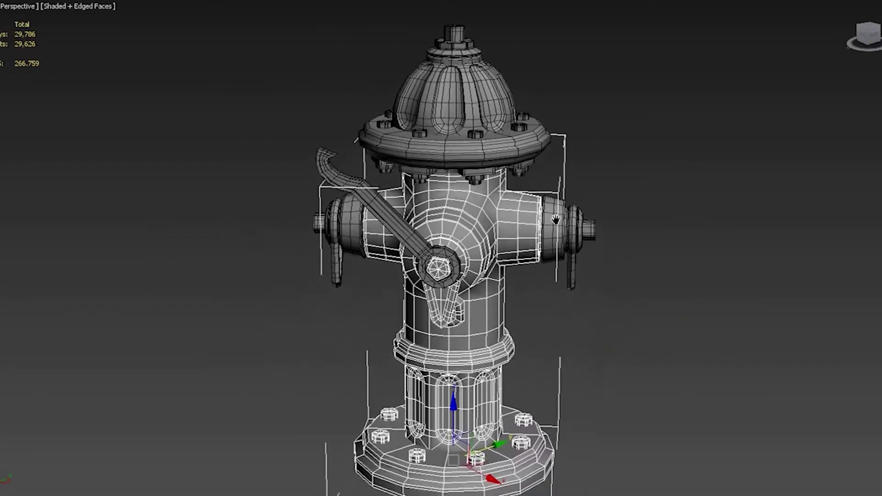
{"action": "mouse_move", "coordinate": [485, 304]}
{"action": "middle_mouse_down", "text": "alt"}
{"action": "mouse_move", "coordinate": [649, 272]}
{"action": "mouse_move", "coordinate": [441, 276]}
{"action": "mouse_move", "coordinate": [626, 279]}
{"action": "middle_mouse_up", "text": "alt"}
{"action": "left_click_drag", "start_coordinate": [230, 20], "coordinate": [699, 483]}
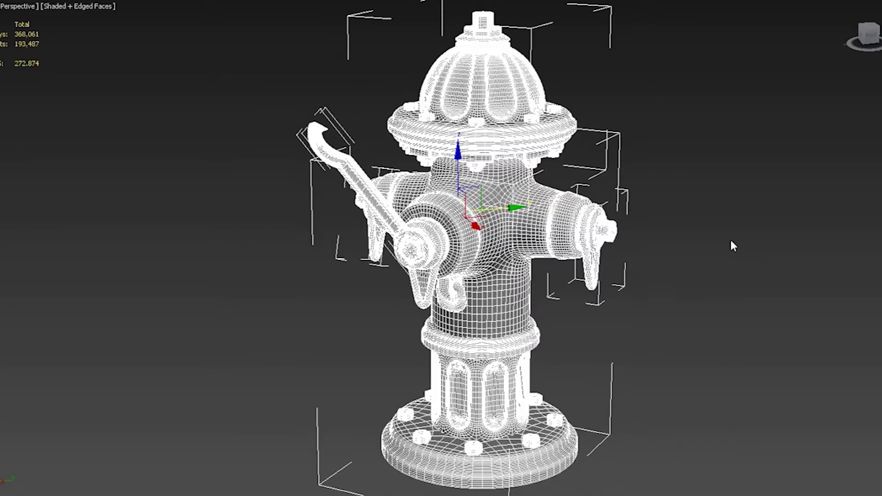
{"action": "key", "text": "F4"}
{"action": "left_click", "coordinate": [682, 301]}
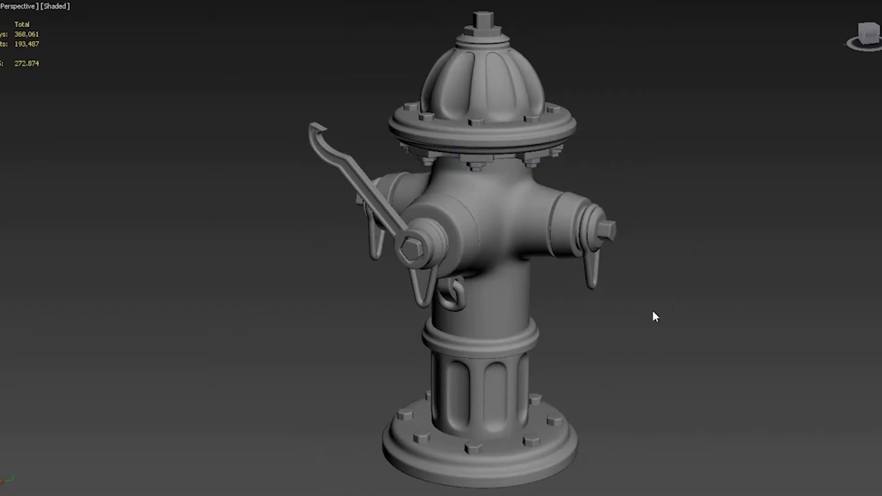
{"action": "mouse_move", "coordinate": [620, 334]}
{"action": "middle_mouse_down", "text": "alt"}
{"action": "mouse_move", "coordinate": [670, 334]}
{"action": "mouse_move", "coordinate": [685, 284]}
{"action": "mouse_move", "coordinate": [818, 284]}
{"action": "middle_mouse_up", "text": "alt"}
{"action": "left_click", "coordinate": [553, 232]}
{"action": "mouse_move", "coordinate": [553, 233]}
{"action": "middle_mouse_down", "text": "alt"}
{"action": "mouse_move", "coordinate": [595, 267]}
{"action": "mouse_move", "coordinate": [586, 266]}
{"action": "mouse_move", "coordinate": [692, 281]}
{"action": "mouse_move", "coordinate": [691, 289]}
{"action": "middle_mouse_up", "text": "alt"}
{"action": "left_click", "coordinate": [676, 282]}
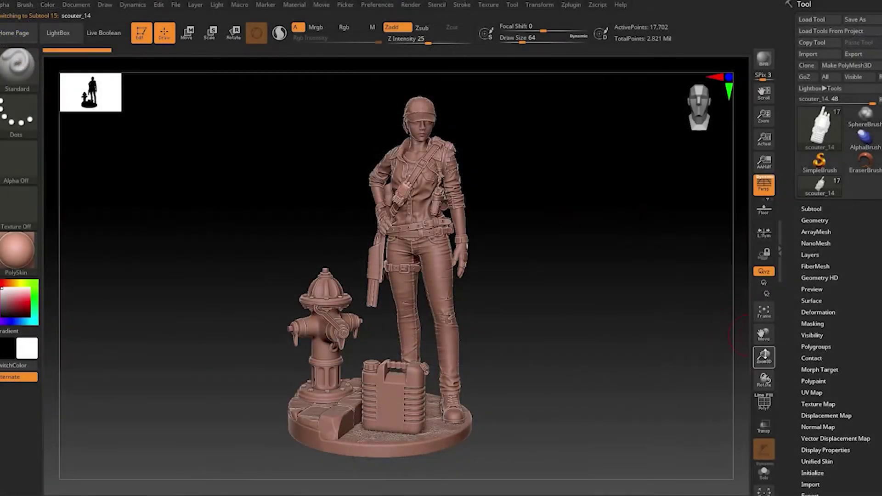
Rotate the ZBrush view around the scout on her round base, then zoom in on her torso.
{"action": "mouse_move", "coordinate": [564, 266]}
{"action": "left_mouse_down"}
{"action": "mouse_move", "coordinate": [553, 255]}
{"action": "mouse_move", "coordinate": [611, 79]}
{"action": "left_mouse_up"}
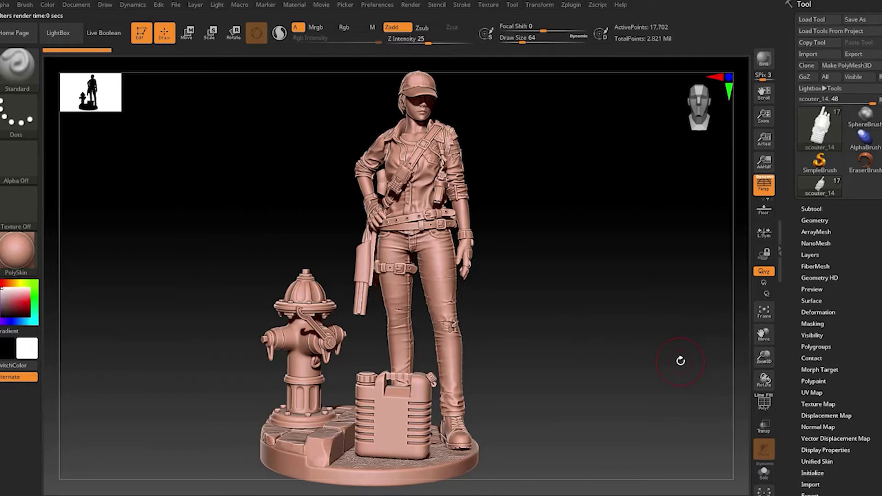
{"action": "left_click_drag", "start_coordinate": [677, 342], "coordinate": [641, 295]}
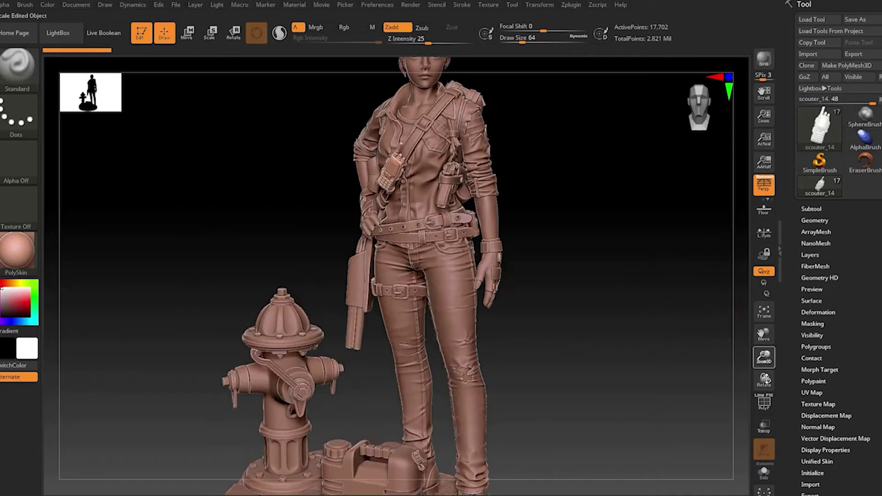
{"action": "left_click_drag", "start_coordinate": [787, 357], "coordinate": [616, 193]}
{"action": "left_click_drag", "start_coordinate": [642, 244], "coordinate": [630, 252]}
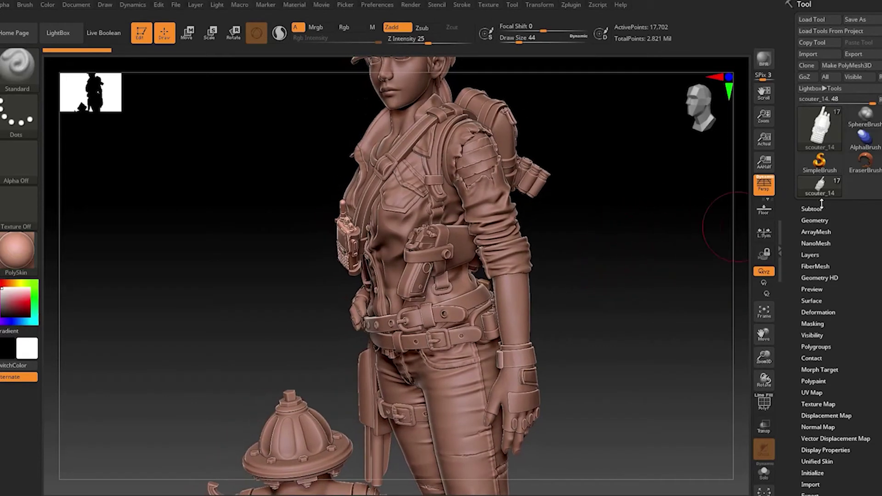
Show the subtool list, test-move the gun subtool scouter_13 out of the holster, and undo.
{"action": "left_click", "coordinate": [812, 209]}
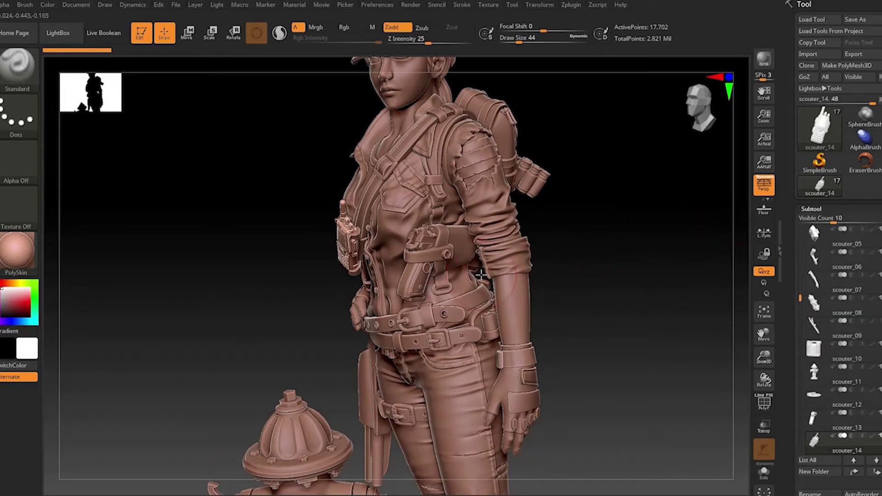
{"action": "left_click", "coordinate": [433, 275], "text": "alt"}
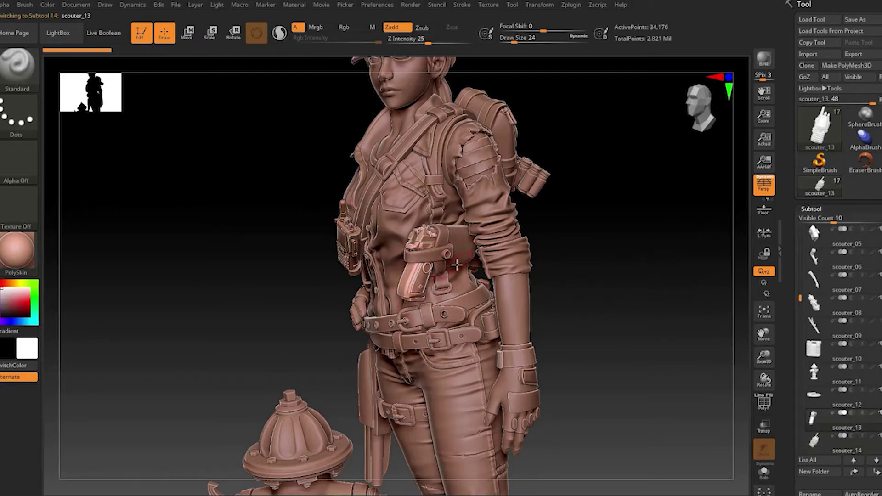
{"action": "left_click_drag", "start_coordinate": [630, 256], "coordinate": [620, 248]}
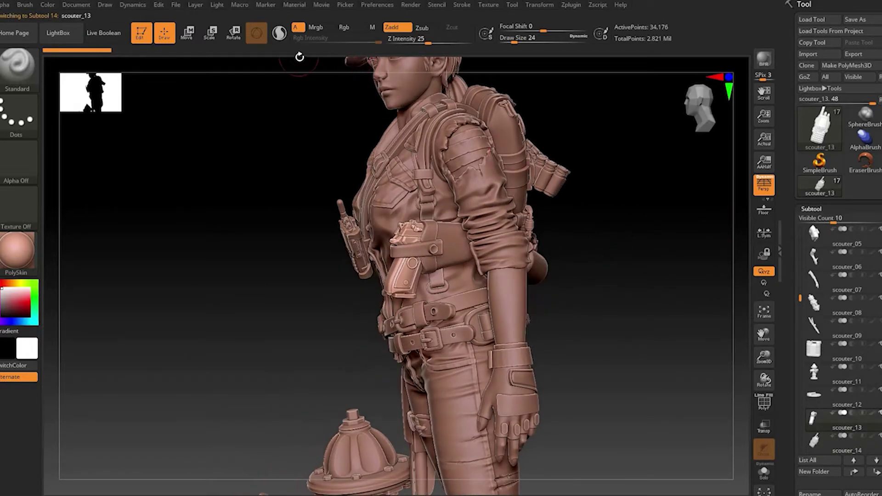
{"action": "key", "text": "w"}
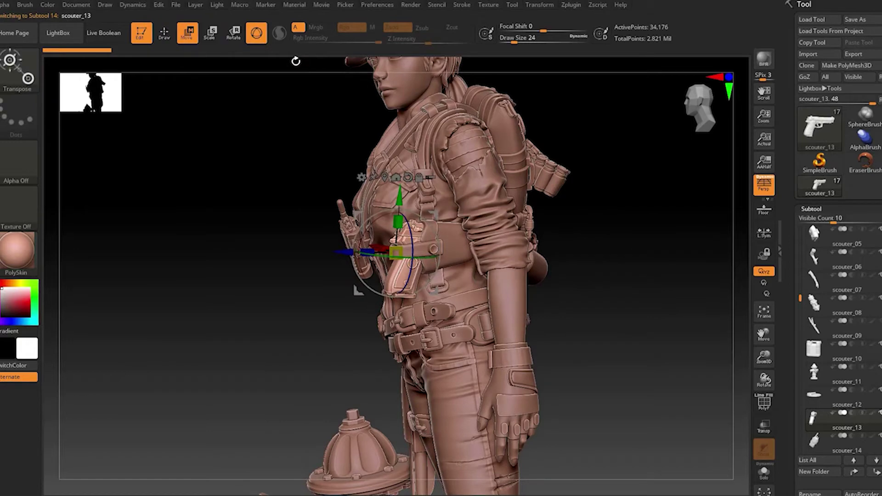
{"action": "left_click_drag", "start_coordinate": [351, 252], "coordinate": [228, 247]}
{"action": "mouse_move", "coordinate": [599, 307]}
{"action": "left_mouse_down"}
{"action": "mouse_move", "coordinate": [590, 313]}
{"action": "mouse_move", "coordinate": [603, 317]}
{"action": "mouse_move", "coordinate": [621, 288]}
{"action": "mouse_move", "coordinate": [591, 276]}
{"action": "mouse_move", "coordinate": [625, 271]}
{"action": "left_mouse_up"}
{"action": "key", "text": "ctrl"}
{"action": "key", "text": "ctrl+z"}
Test-move the chest radio up off the torso, undo it, then make the holster subtool active.
{"action": "left_click", "coordinate": [402, 224], "text": "alt"}
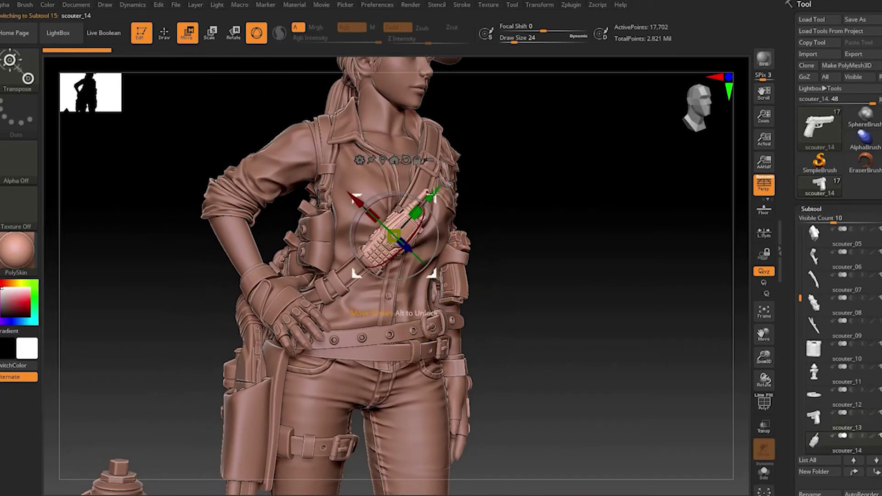
{"action": "left_click_drag", "start_coordinate": [394, 235], "coordinate": [474, 151]}
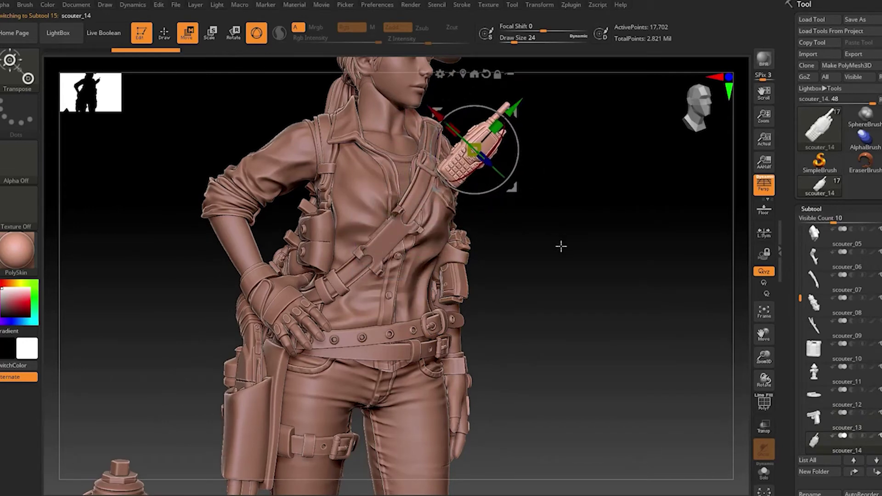
{"action": "mouse_move", "coordinate": [562, 247]}
{"action": "left_mouse_down"}
{"action": "mouse_move", "coordinate": [565, 269]}
{"action": "mouse_move", "coordinate": [581, 276]}
{"action": "mouse_move", "coordinate": [565, 282]}
{"action": "mouse_move", "coordinate": [569, 293]}
{"action": "mouse_move", "coordinate": [596, 298]}
{"action": "left_mouse_up"}
{"action": "key", "text": "ctrl+z"}
{"action": "left_click", "coordinate": [323, 340], "text": "alt"}
{"action": "mouse_move", "coordinate": [503, 374]}
{"action": "left_mouse_down", "text": "alt"}
{"action": "mouse_move", "coordinate": [542, 292]}
{"action": "mouse_move", "coordinate": [532, 290]}
{"action": "mouse_move", "coordinate": [530, 301]}
{"action": "mouse_move", "coordinate": [501, 297]}
{"action": "mouse_move", "coordinate": [530, 296]}
{"action": "left_mouse_up", "text": "alt"}
Slide the holster left, undoing steps until it rests against the back of her hip.
{"action": "left_click_drag", "start_coordinate": [434, 326], "coordinate": [289, 329]}
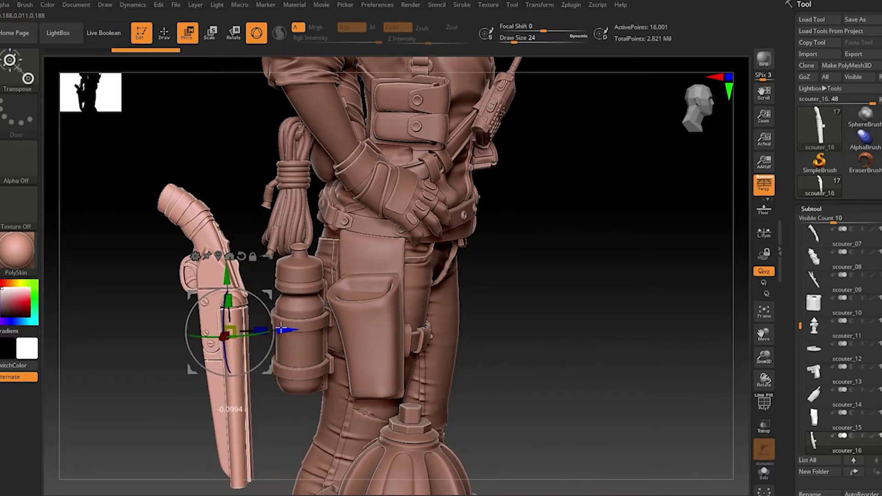
{"action": "left_click_drag", "start_coordinate": [517, 324], "coordinate": [535, 337]}
{"action": "key", "text": "ctrl+z"}
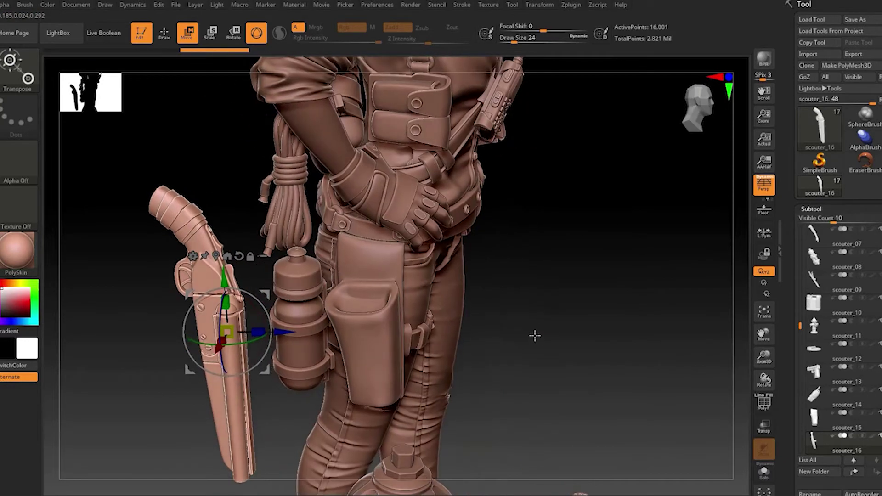
{"action": "key", "text": "ctrl+z"}
{"action": "key", "text": "ctrl+z"}
{"action": "key", "text": "ctrl+z"}
{"action": "key", "text": "ctrl+z"}
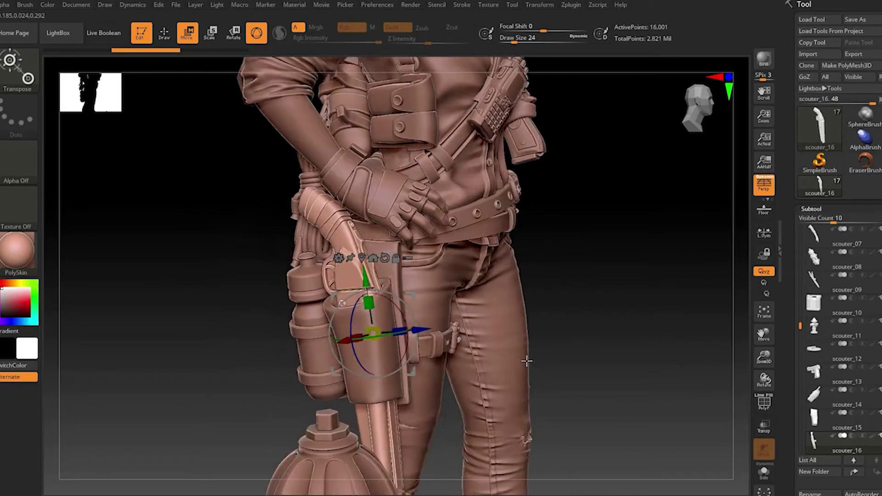
{"action": "key", "text": "ctrl+z"}
{"action": "key", "text": "ctrl+z"}
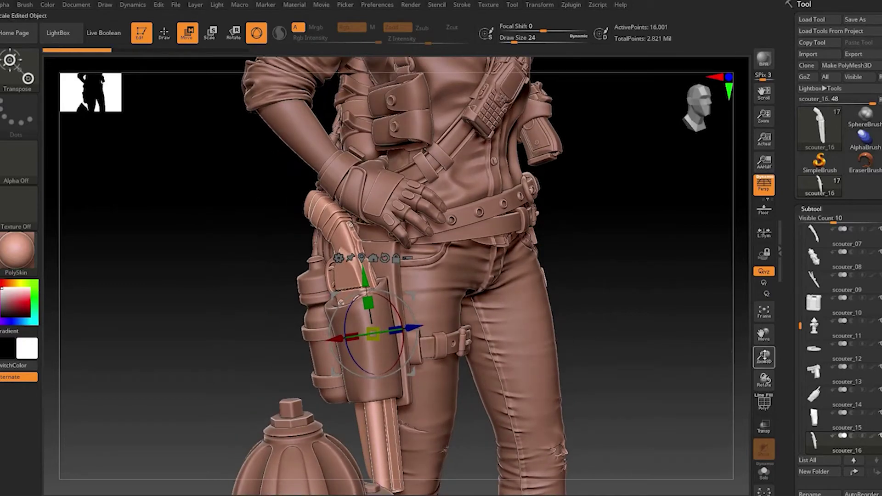
{"action": "key", "text": "ctrl+z"}
{"action": "key", "text": "ctrl+z"}
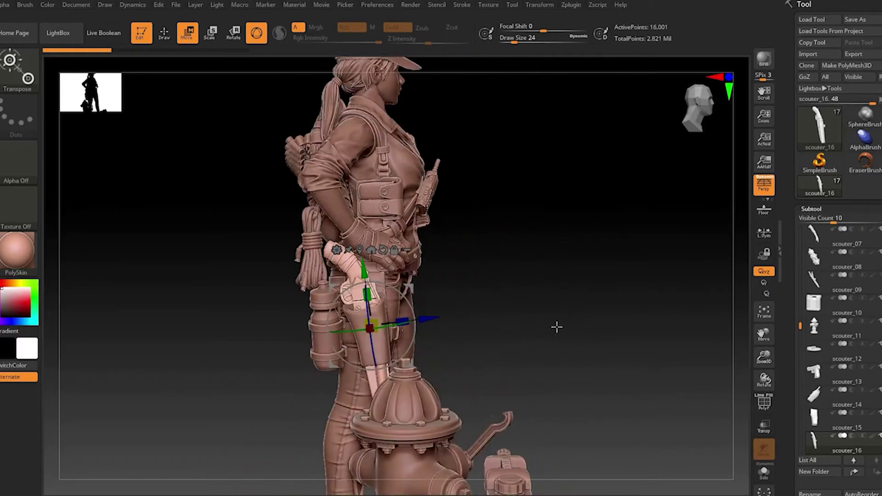
{"action": "key", "text": "ctrl+z"}
{"action": "key", "text": "ctrl+z"}
{"action": "key", "text": "ctrl+z"}
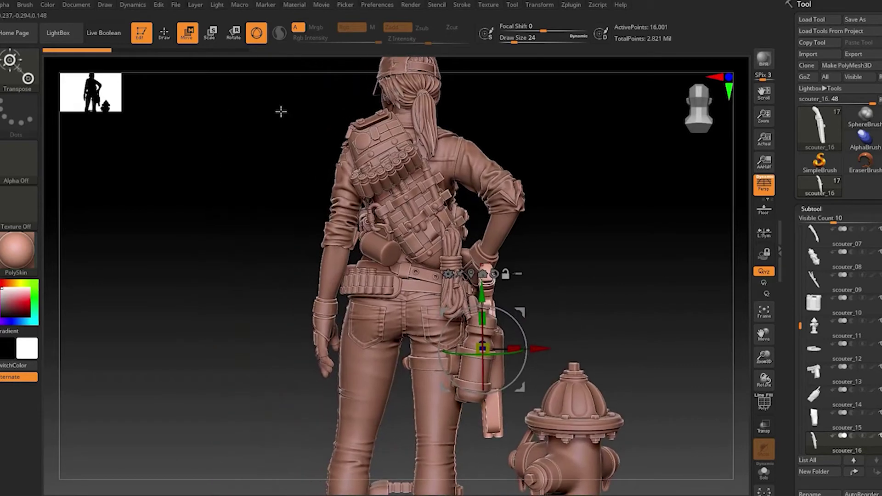
Test-move the bottle onto the hydrant top, then undo it.
{"action": "key", "text": "q"}
{"action": "mouse_move", "coordinate": [586, 309]}
{"action": "left_mouse_down"}
{"action": "mouse_move", "coordinate": [603, 309]}
{"action": "mouse_move", "coordinate": [557, 270]}
{"action": "left_mouse_up"}
{"action": "left_click", "coordinate": [471, 327], "text": "alt"}
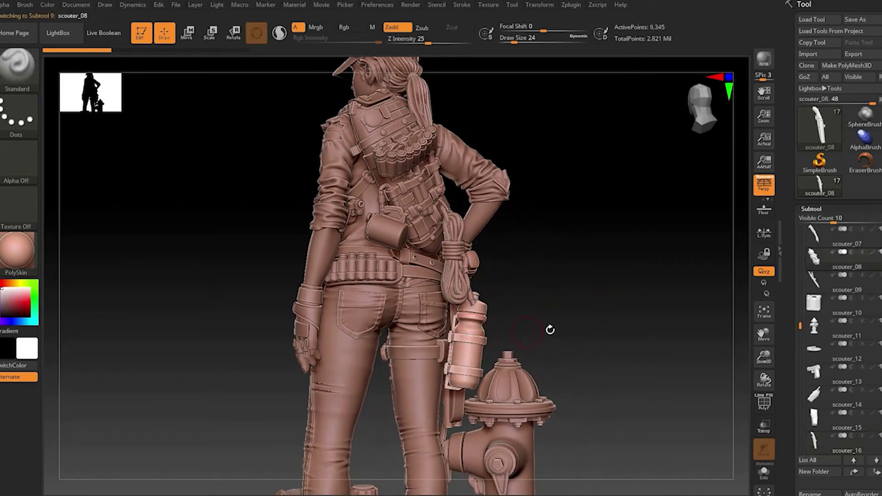
{"action": "left_click_drag", "start_coordinate": [550, 329], "coordinate": [574, 334]}
{"action": "key", "text": "w"}
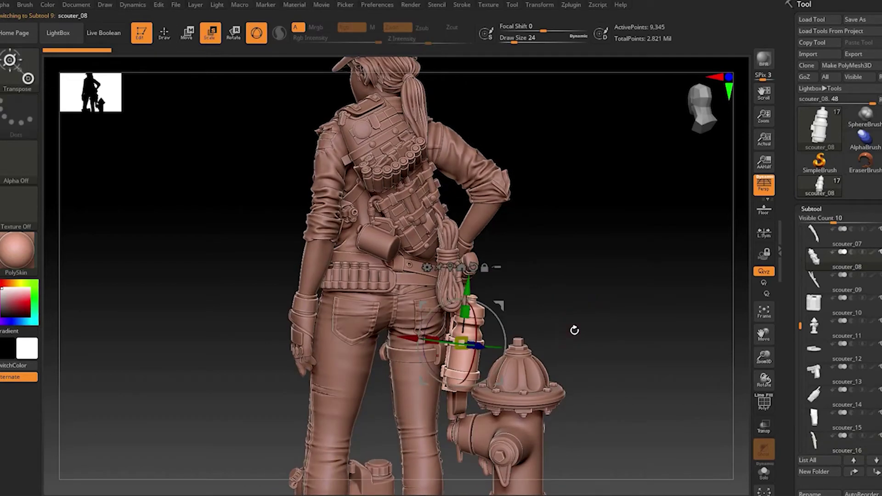
{"action": "left_click_drag", "start_coordinate": [413, 334], "coordinate": [501, 346]}
{"action": "left_click_drag", "start_coordinate": [669, 312], "coordinate": [669, 315]}
{"action": "key", "text": "ctrl+z"}
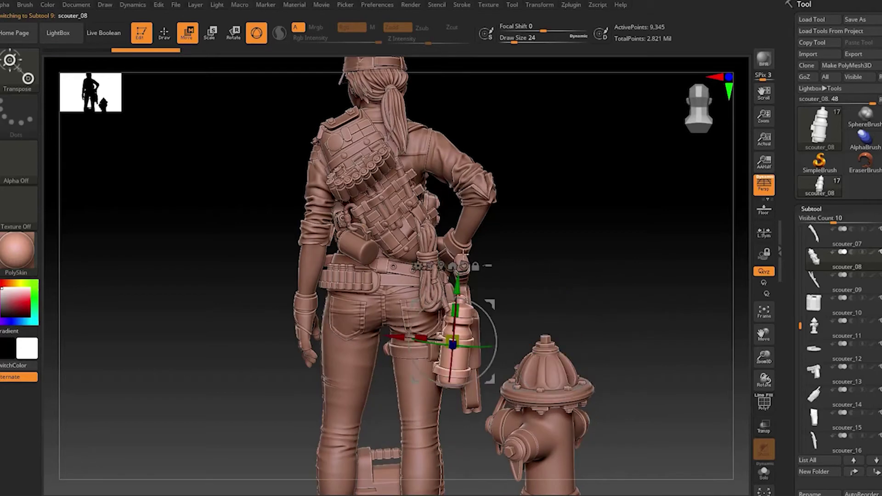
Lower the rope coil on the belt and move the mug down toward her left hand.
{"action": "left_click", "coordinate": [429, 239], "text": "alt"}
{"action": "left_click", "coordinate": [409, 268], "text": "alt"}
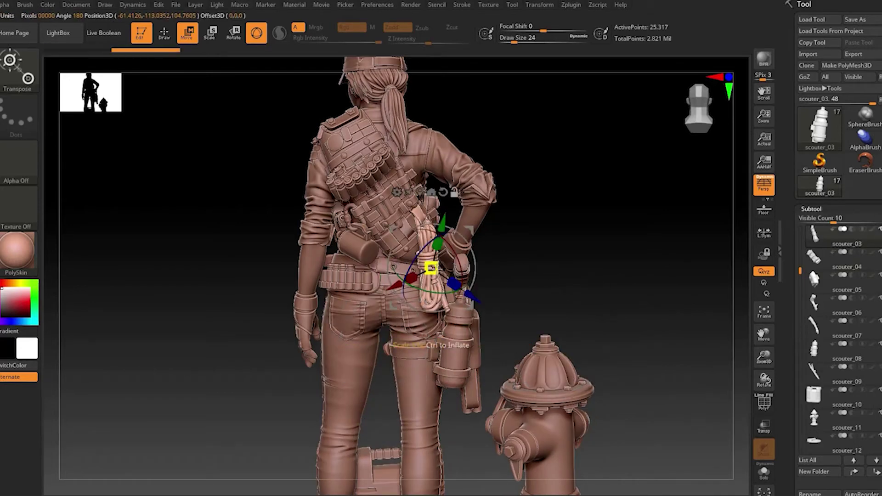
{"action": "mouse_move", "coordinate": [464, 294]}
{"action": "left_mouse_down"}
{"action": "mouse_move", "coordinate": [516, 332]}
{"action": "mouse_move", "coordinate": [574, 256]}
{"action": "mouse_move", "coordinate": [540, 256]}
{"action": "left_mouse_up"}
{"action": "left_click", "coordinate": [366, 256], "text": "alt"}
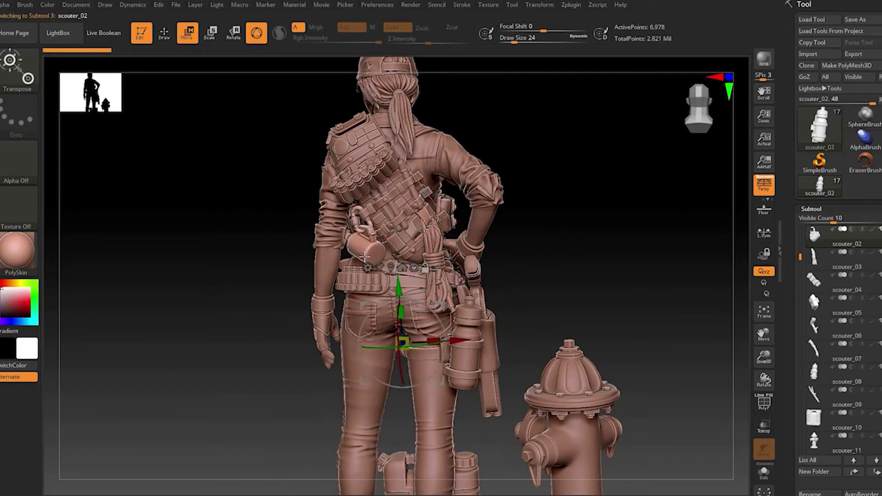
{"action": "left_click", "coordinate": [379, 256], "text": "alt"}
{"action": "left_click_drag", "start_coordinate": [374, 254], "coordinate": [310, 294]}
{"action": "mouse_move", "coordinate": [528, 264]}
{"action": "left_mouse_down"}
{"action": "mouse_move", "coordinate": [552, 238]}
{"action": "mouse_move", "coordinate": [541, 249]}
{"action": "mouse_move", "coordinate": [575, 256]}
{"action": "mouse_move", "coordinate": [565, 268]}
{"action": "left_mouse_up"}
{"action": "key", "text": "q"}
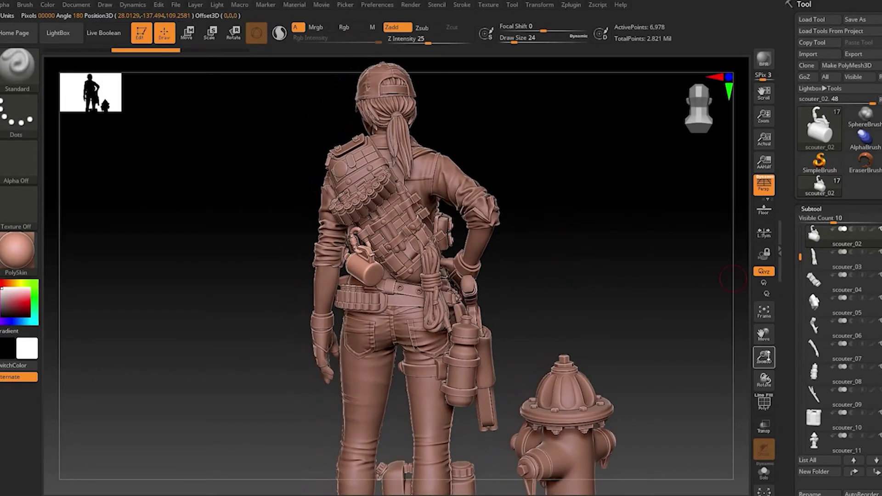
Zoom out to a back view of the whole figure and render a BPR preview.
{"action": "left_click_drag", "start_coordinate": [764, 357], "coordinate": [732, 357]}
{"action": "mouse_move", "coordinate": [626, 333]}
{"action": "left_mouse_down", "text": "shift"}
{"action": "mouse_move", "coordinate": [621, 302]}
{"action": "mouse_move", "coordinate": [605, 319]}
{"action": "mouse_move", "coordinate": [584, 320]}
{"action": "mouse_move", "coordinate": [597, 303]}
{"action": "left_mouse_up", "text": "shift"}
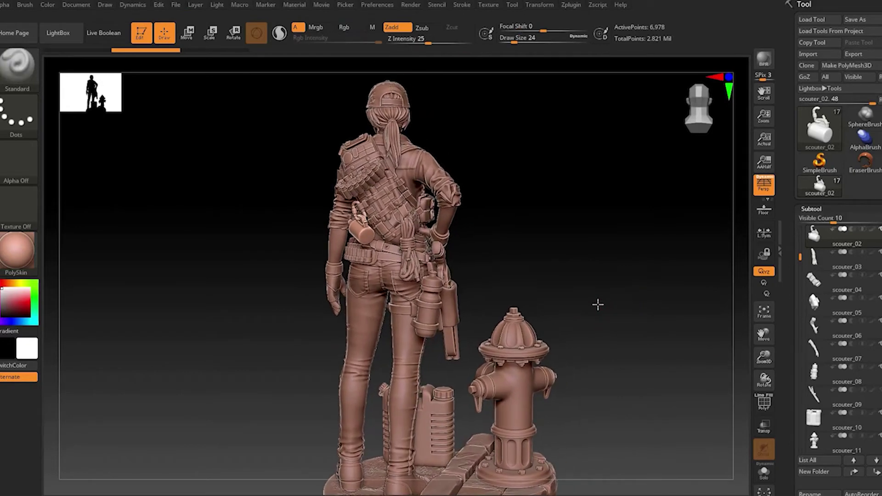
{"action": "key", "text": "shift+r"}
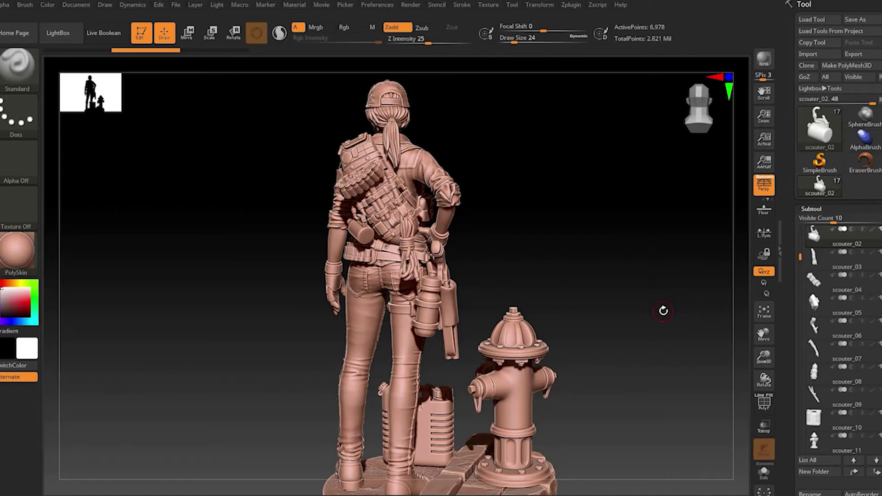
{"action": "mouse_move", "coordinate": [663, 311]}
{"action": "left_mouse_down"}
{"action": "mouse_move", "coordinate": [571, 311]}
{"action": "mouse_move", "coordinate": [581, 316]}
{"action": "mouse_move", "coordinate": [536, 299]}
{"action": "mouse_move", "coordinate": [595, 226]}
{"action": "mouse_move", "coordinate": [593, 263]}
{"action": "left_mouse_up"}
{"action": "left_click", "coordinate": [544, 326], "text": "alt"}
{"action": "key", "text": "w"}
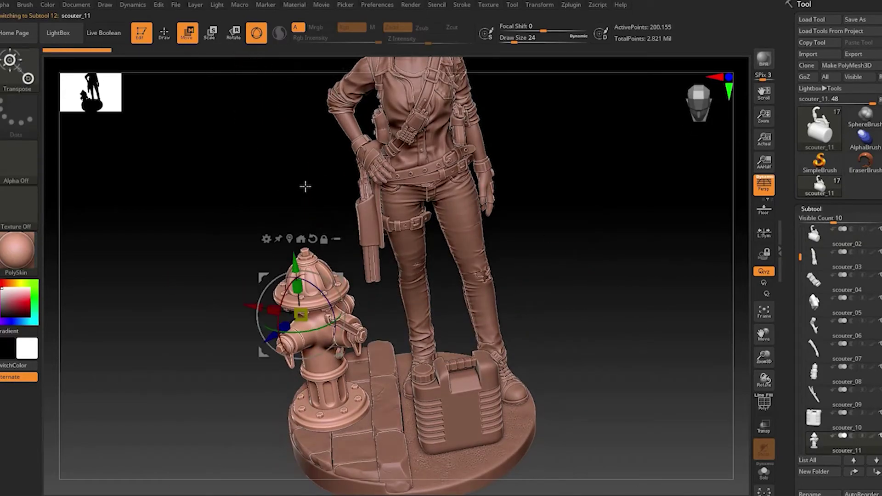
{"action": "mouse_move", "coordinate": [250, 296]}
{"action": "left_mouse_down"}
{"action": "mouse_move", "coordinate": [174, 277]}
{"action": "mouse_move", "coordinate": [354, 278]}
{"action": "mouse_move", "coordinate": [334, 311]}
{"action": "left_mouse_up"}
{"action": "key", "text": "ctrl+z"}
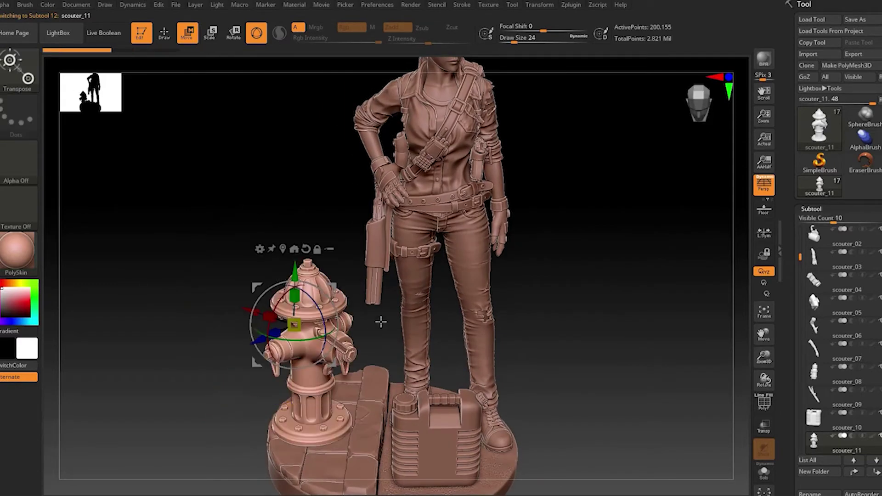
{"action": "left_click", "coordinate": [480, 408], "text": "alt"}
{"action": "mouse_move", "coordinate": [480, 408]}
{"action": "left_mouse_down"}
{"action": "mouse_move", "coordinate": [531, 321]}
{"action": "mouse_move", "coordinate": [573, 347]}
{"action": "left_mouse_up"}
{"action": "mouse_move", "coordinate": [381, 345]}
{"action": "left_mouse_down"}
{"action": "mouse_move", "coordinate": [415, 356]}
{"action": "mouse_move", "coordinate": [379, 357]}
{"action": "left_mouse_up"}
{"action": "key", "text": "q"}
{"action": "mouse_move", "coordinate": [613, 287]}
{"action": "left_mouse_down"}
{"action": "mouse_move", "coordinate": [610, 266]}
{"action": "mouse_move", "coordinate": [671, 277]}
{"action": "mouse_move", "coordinate": [633, 316]}
{"action": "left_mouse_up"}
{"action": "mouse_move", "coordinate": [322, 303]}
{"action": "left_mouse_down"}
{"action": "mouse_move", "coordinate": [295, 309]}
{"action": "mouse_move", "coordinate": [591, 278]}
{"action": "mouse_move", "coordinate": [630, 290]}
{"action": "mouse_move", "coordinate": [547, 272]}
{"action": "mouse_move", "coordinate": [593, 239]}
{"action": "mouse_move", "coordinate": [563, 286]}
{"action": "left_mouse_up"}
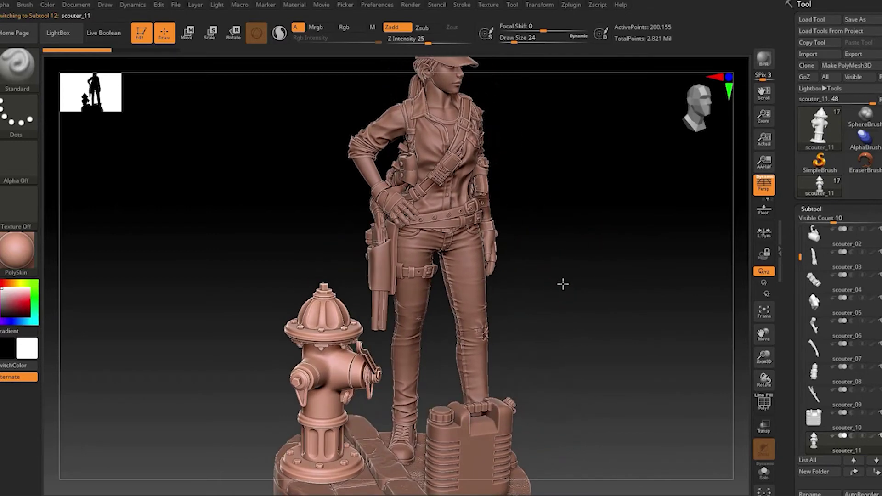
{"action": "mouse_move", "coordinate": [764, 357]}
{"action": "left_mouse_down"}
{"action": "mouse_move", "coordinate": [602, 289]}
{"action": "mouse_move", "coordinate": [575, 321]}
{"action": "mouse_move", "coordinate": [579, 313]}
{"action": "mouse_move", "coordinate": [559, 296]}
{"action": "left_mouse_up"}
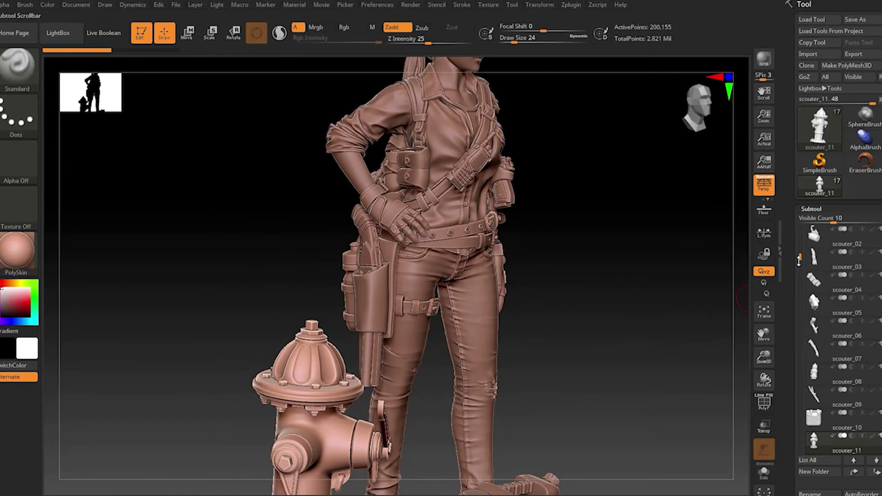
Hide the gun holster subtool scouter_16 and show the sheathed knife scouter_09.
{"action": "left_click_drag", "start_coordinate": [799, 260], "coordinate": [801, 357]}
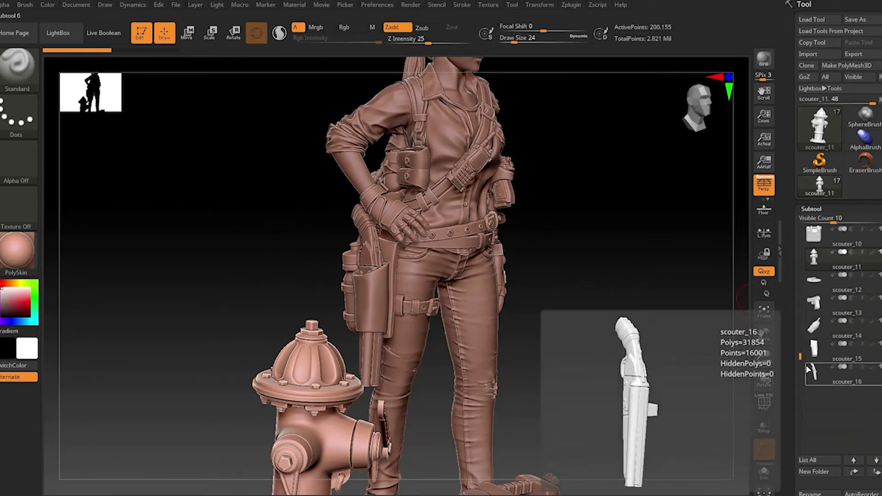
{"action": "left_click", "coordinate": [814, 349]}
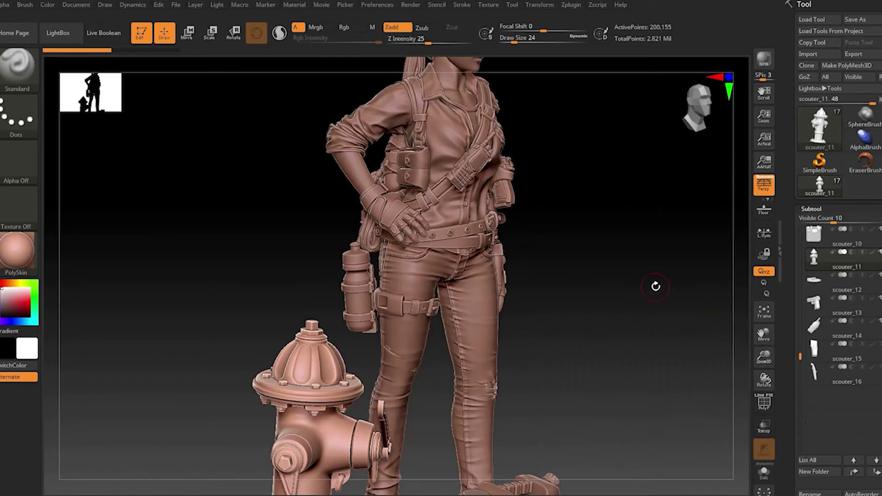
{"action": "left_click_drag", "start_coordinate": [801, 361], "coordinate": [800, 324]}
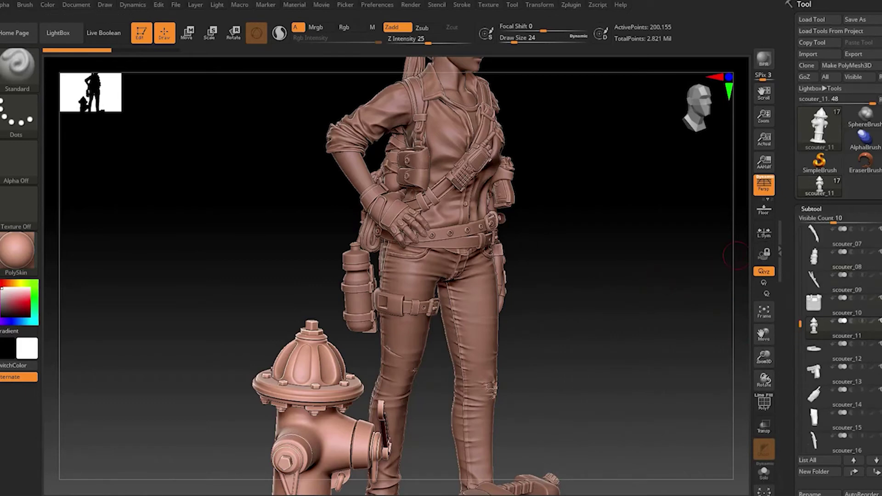
{"action": "left_click", "coordinate": [843, 275]}
Move the sheathed knife along X onto the figure's hip beside the bottle, then return to Draw mode.
{"action": "mouse_move", "coordinate": [657, 281]}
{"action": "left_mouse_down"}
{"action": "mouse_move", "coordinate": [571, 292]}
{"action": "mouse_move", "coordinate": [276, 280]}
{"action": "left_mouse_up"}
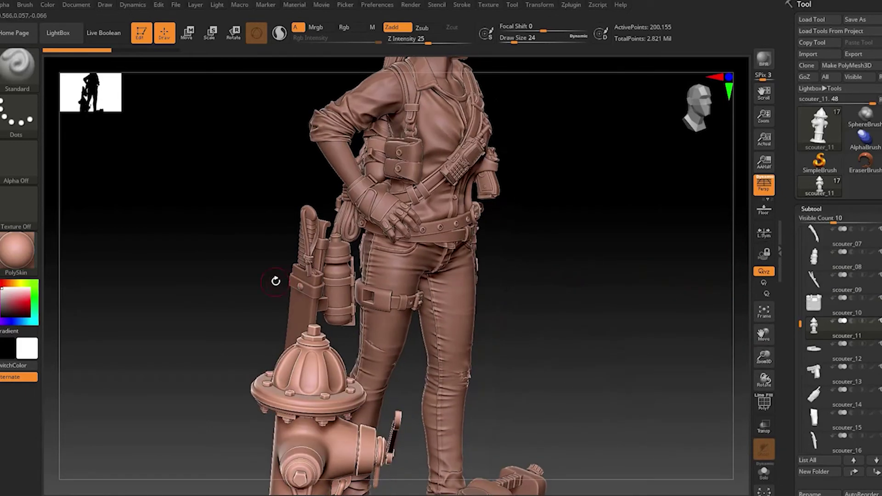
{"action": "left_click", "coordinate": [302, 278], "text": "alt"}
{"action": "mouse_move", "coordinate": [344, 279]}
{"action": "left_mouse_down"}
{"action": "mouse_move", "coordinate": [619, 308]}
{"action": "mouse_move", "coordinate": [541, 344]}
{"action": "left_mouse_up"}
{"action": "key", "text": "w"}
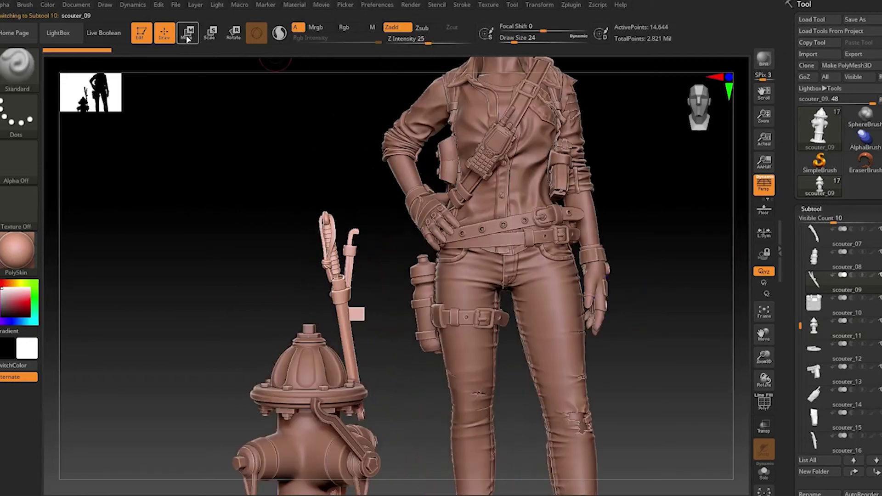
{"action": "left_click", "coordinate": [339, 281]}
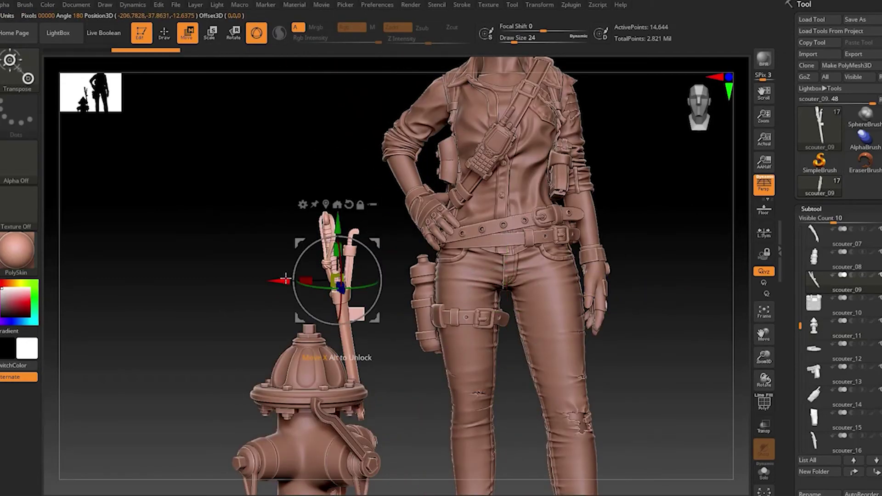
{"action": "left_click_drag", "start_coordinate": [294, 277], "coordinate": [374, 279]}
{"action": "mouse_move", "coordinate": [311, 262]}
{"action": "left_mouse_down"}
{"action": "mouse_move", "coordinate": [565, 300]}
{"action": "mouse_move", "coordinate": [534, 319]}
{"action": "mouse_move", "coordinate": [441, 303]}
{"action": "left_mouse_up"}
{"action": "left_click_drag", "start_coordinate": [382, 302], "coordinate": [459, 302]}
{"action": "mouse_move", "coordinate": [589, 364]}
{"action": "left_mouse_down"}
{"action": "mouse_move", "coordinate": [338, 263]}
{"action": "mouse_move", "coordinate": [512, 253]}
{"action": "mouse_move", "coordinate": [551, 268]}
{"action": "mouse_move", "coordinate": [481, 262]}
{"action": "mouse_move", "coordinate": [465, 249]}
{"action": "mouse_move", "coordinate": [457, 268]}
{"action": "mouse_move", "coordinate": [683, 300]}
{"action": "mouse_move", "coordinate": [556, 290]}
{"action": "mouse_move", "coordinate": [549, 305]}
{"action": "mouse_move", "coordinate": [584, 318]}
{"action": "left_mouse_up"}
{"action": "key", "text": "q"}
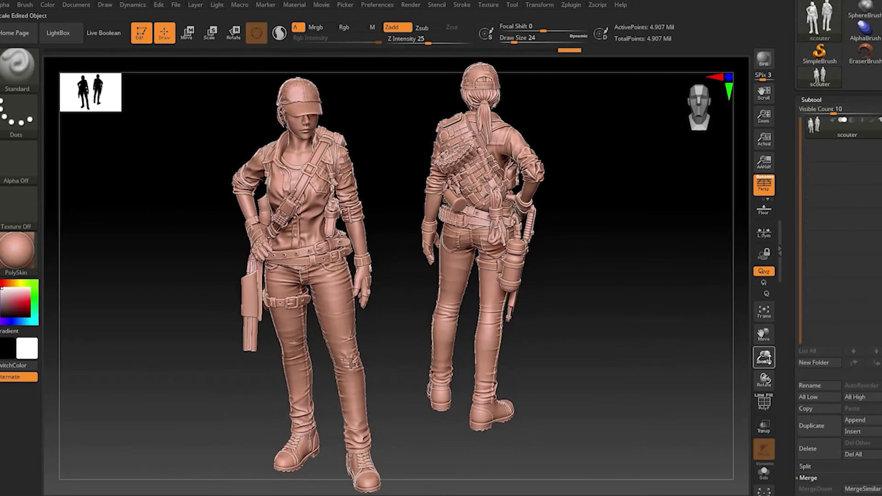
Turn on Floor and render the front and back scout poses with BPR shadows.
{"action": "left_click_drag", "start_coordinate": [653, 272], "coordinate": [671, 268]}
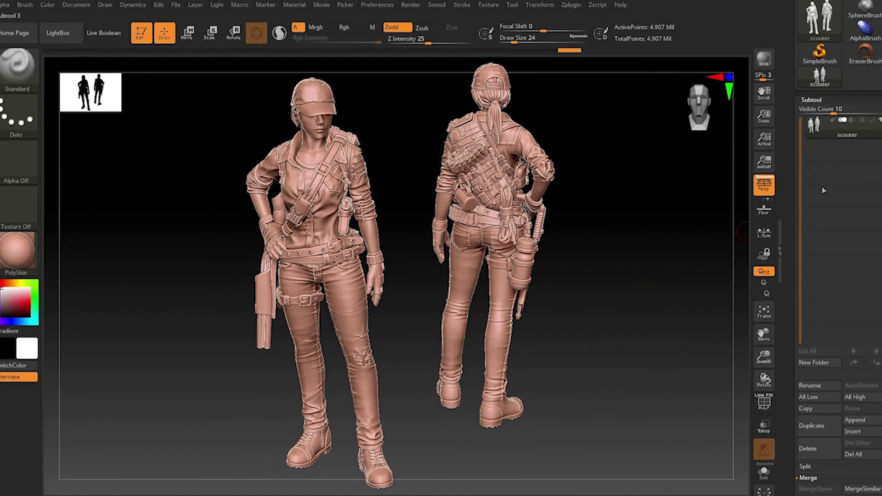
{"action": "left_click", "coordinate": [764, 210]}
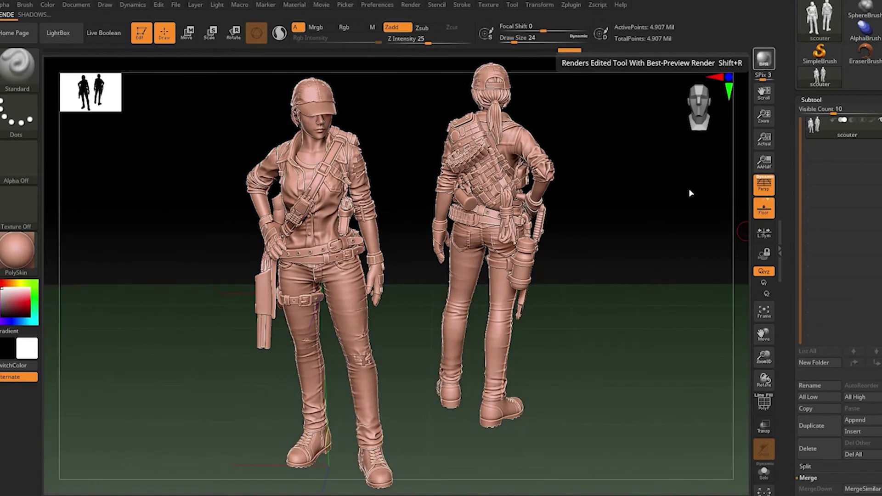
{"action": "left_click", "coordinate": [674, 258]}
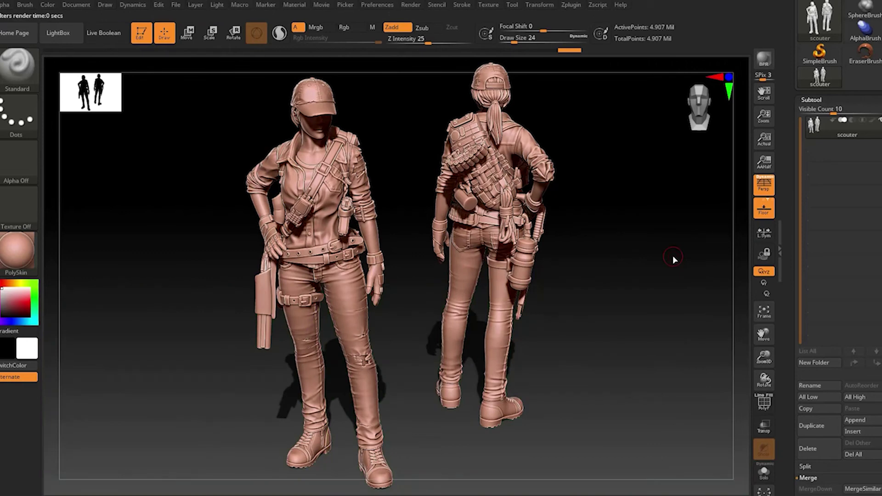